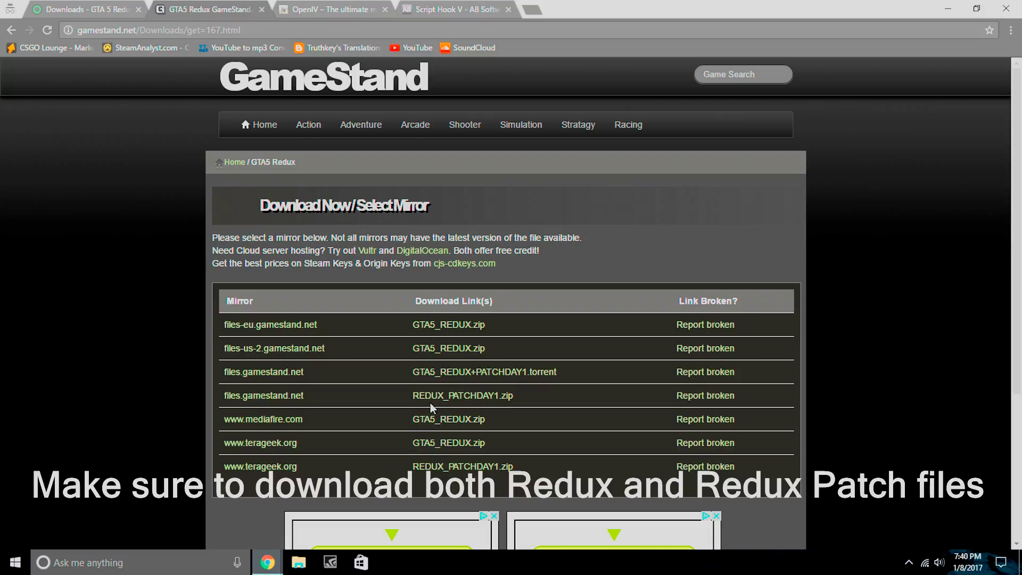
# - Review the download pages for GTA5 Redux, OpenIV and Script Hook V
pyautogui.scroll(10, 445, 244)
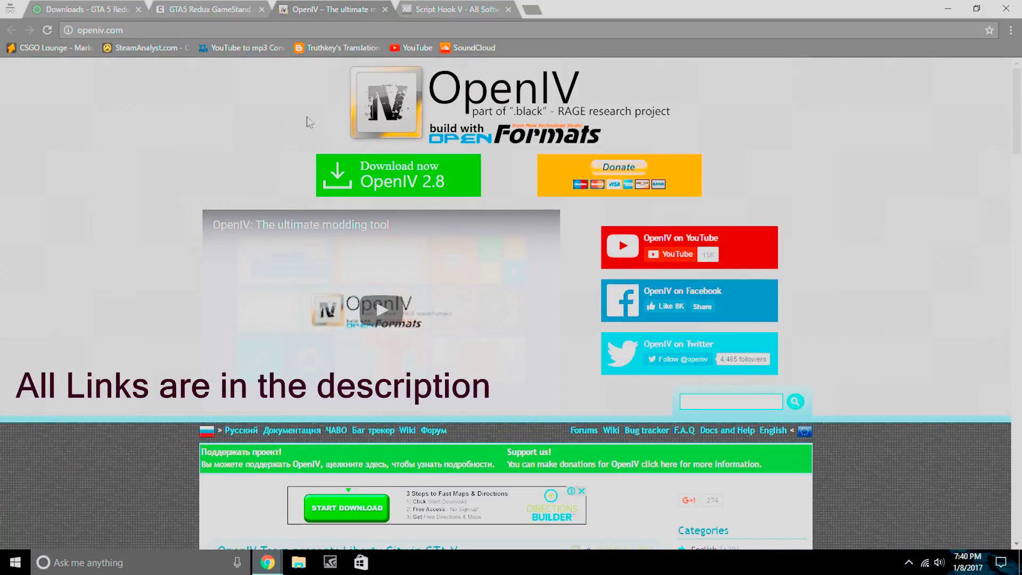
pyautogui.hotkey('ctrl', 'Tab')
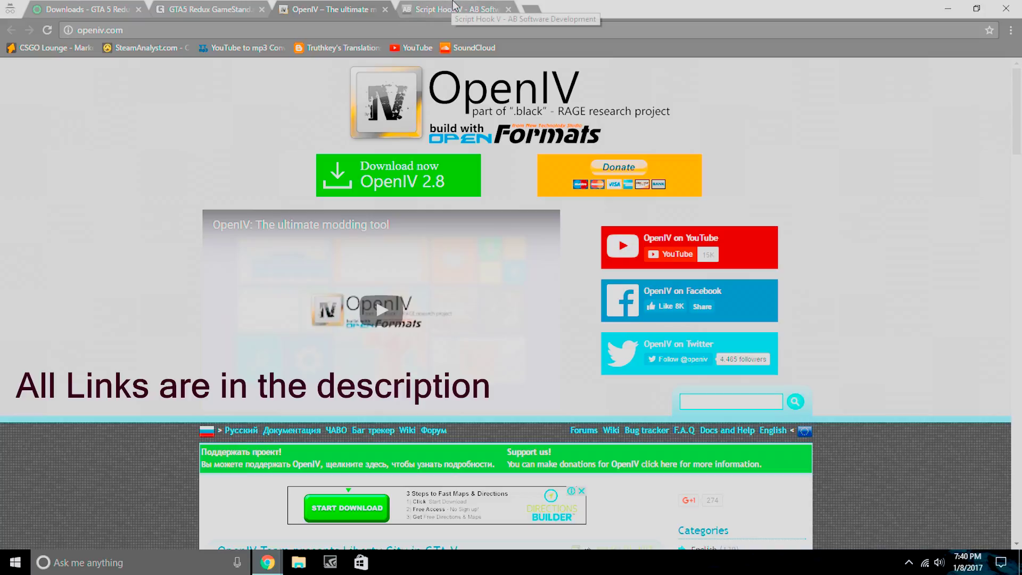
pyautogui.scroll(-5, 422, 276)
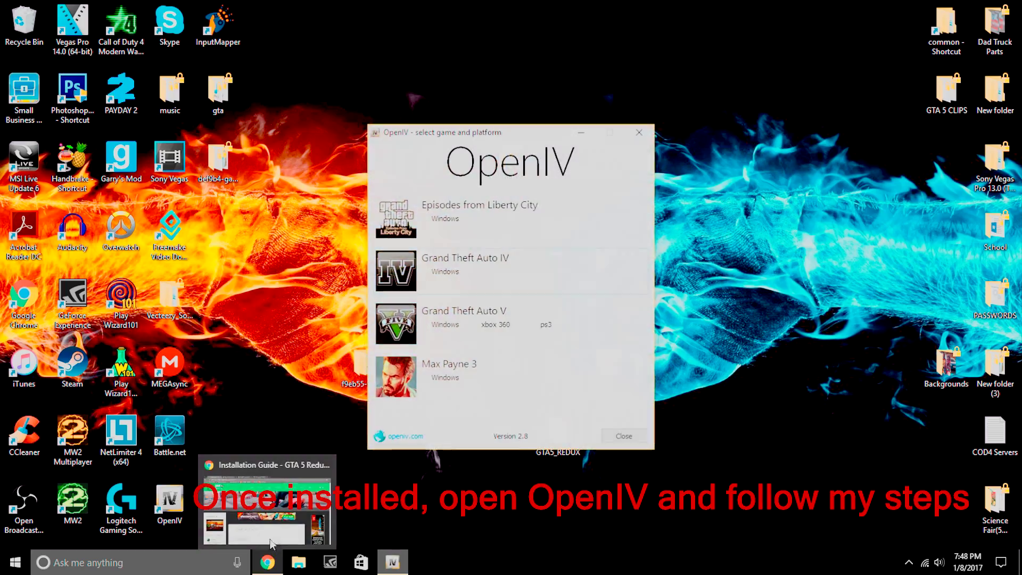
# - Load the Windows version of Grand Theft Auto V in OpenIV and start the Package Installer
pyautogui.click(444, 329)
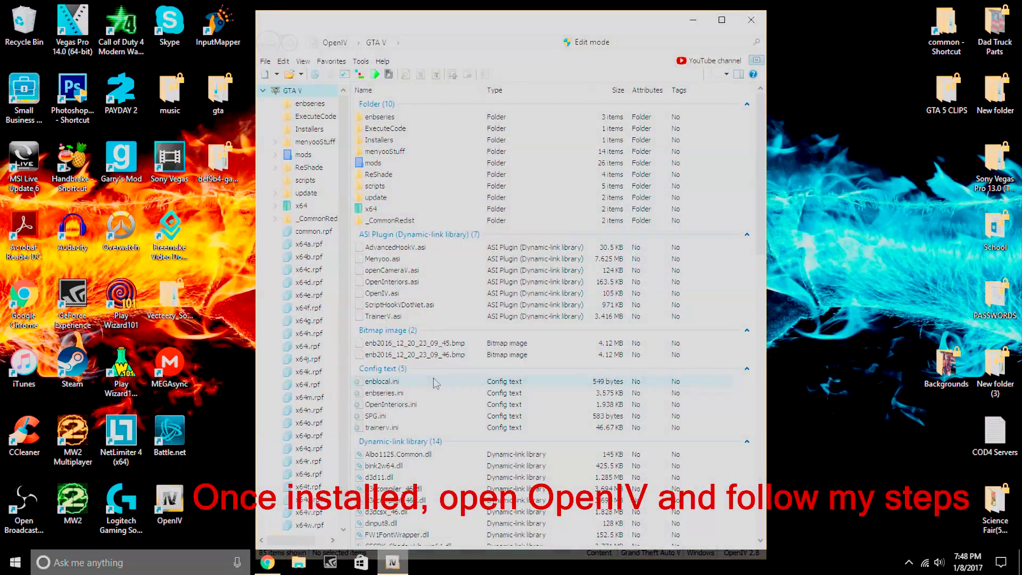
pyautogui.click(360, 61)
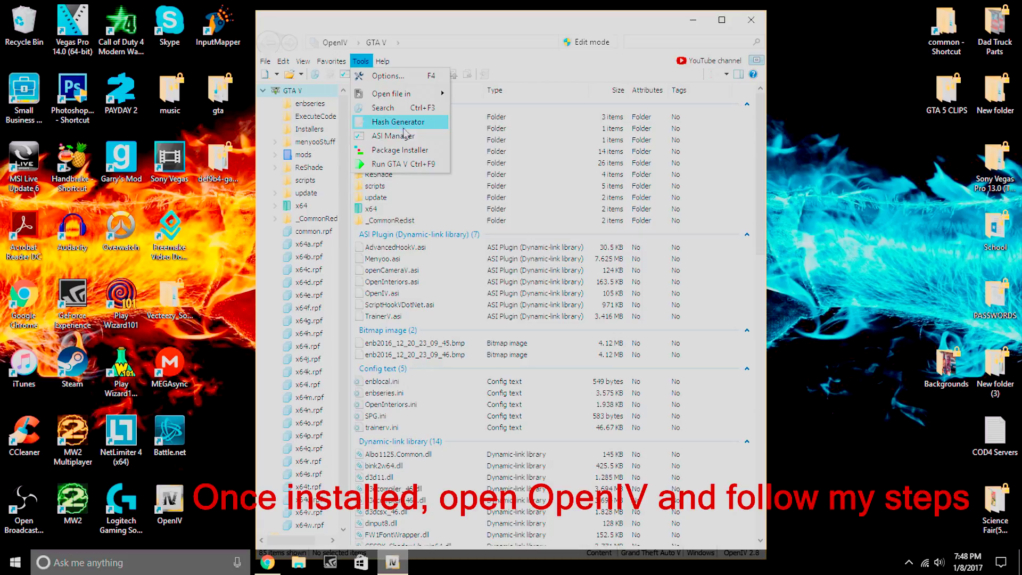
pyautogui.click(426, 152)
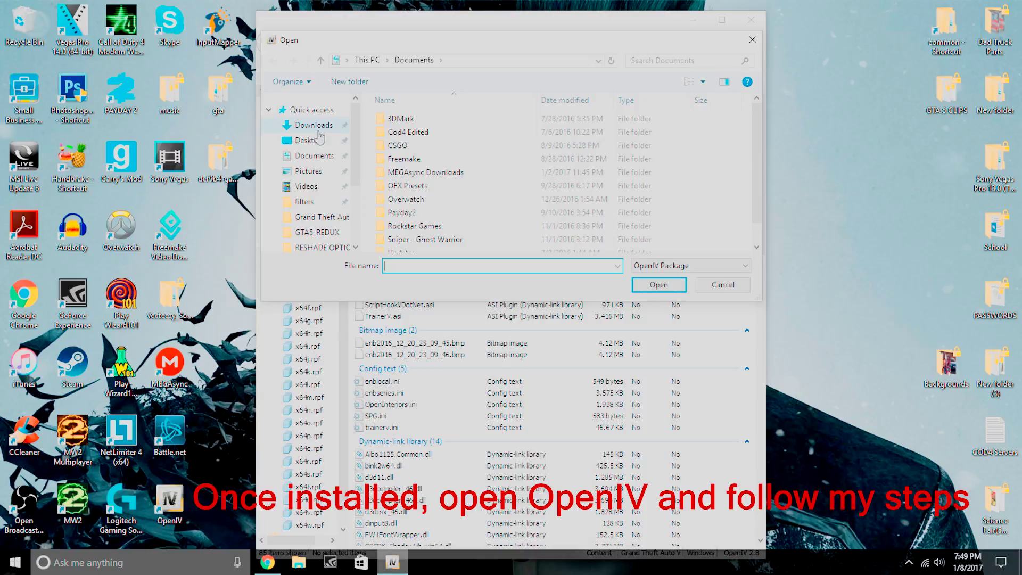
# - Open REDUX_INSTALLER.oiv from the desktop's GTA5_REDUX folder and install it directly into the game folder
pyautogui.click(314, 140)
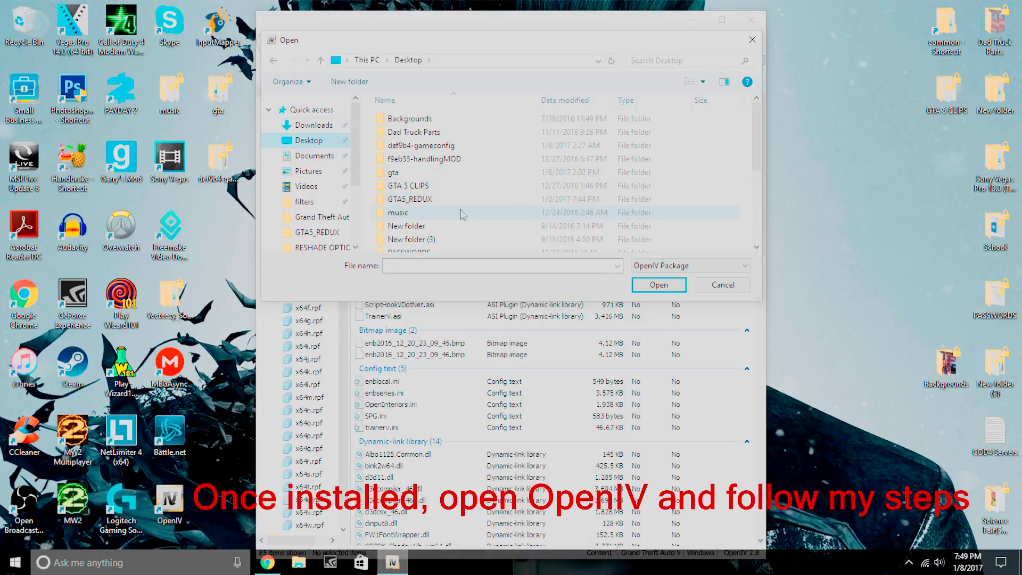
pyautogui.scroll(-2, 463, 207)
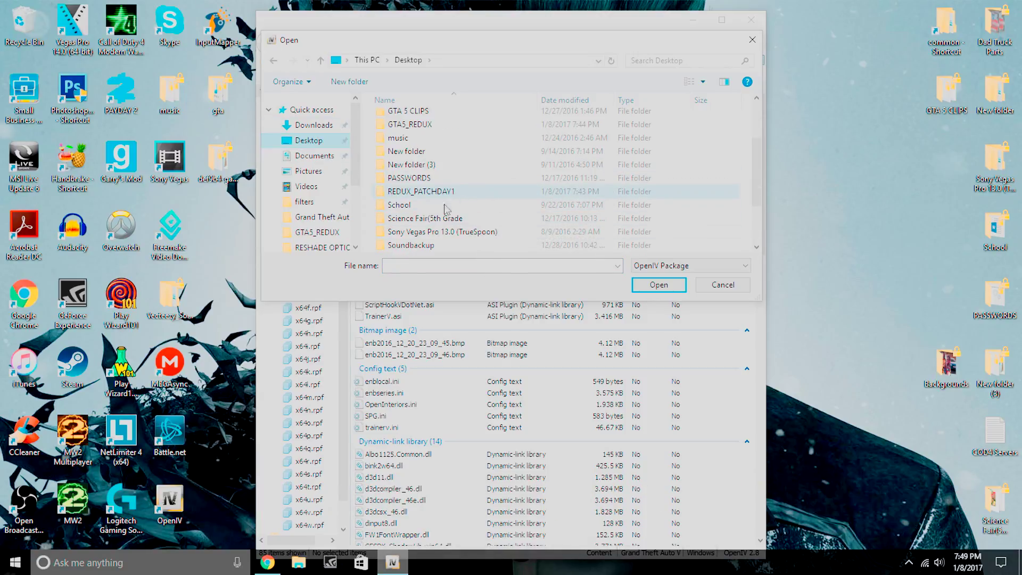
pyautogui.scroll(2, 442, 196)
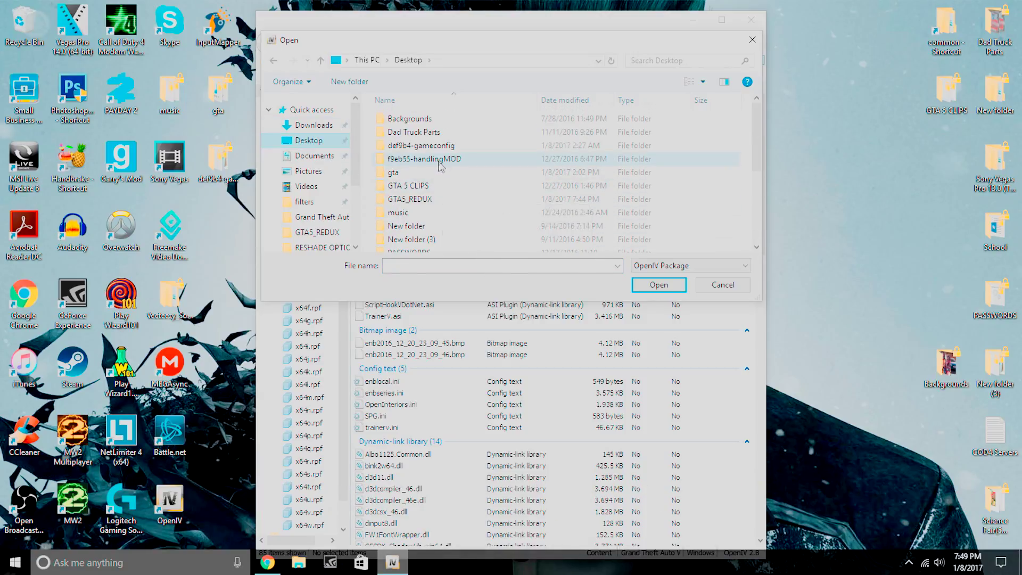
pyautogui.doubleClick(435, 199)
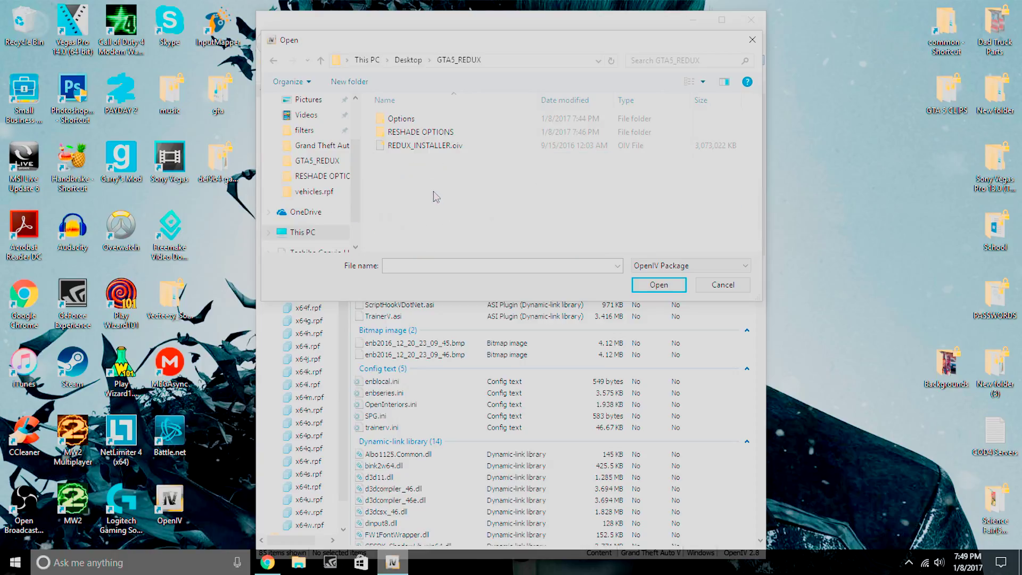
pyautogui.click(426, 151)
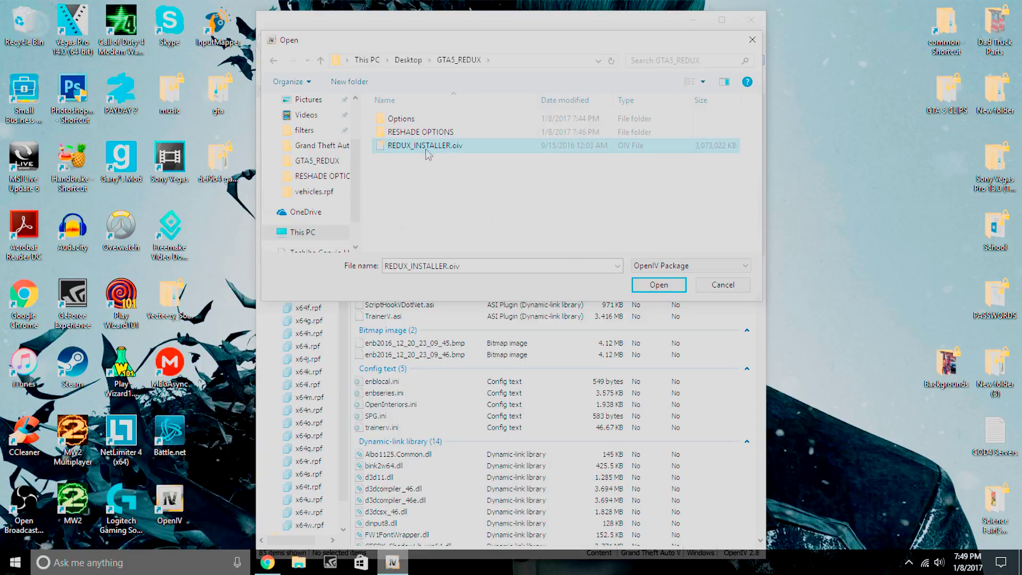
pyautogui.click(654, 285)
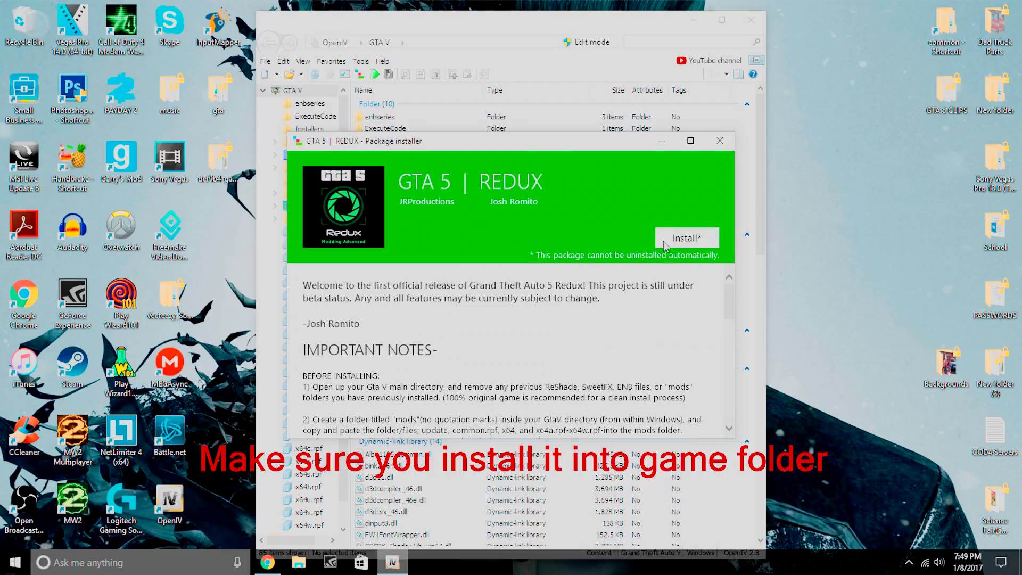
pyautogui.click(673, 239)
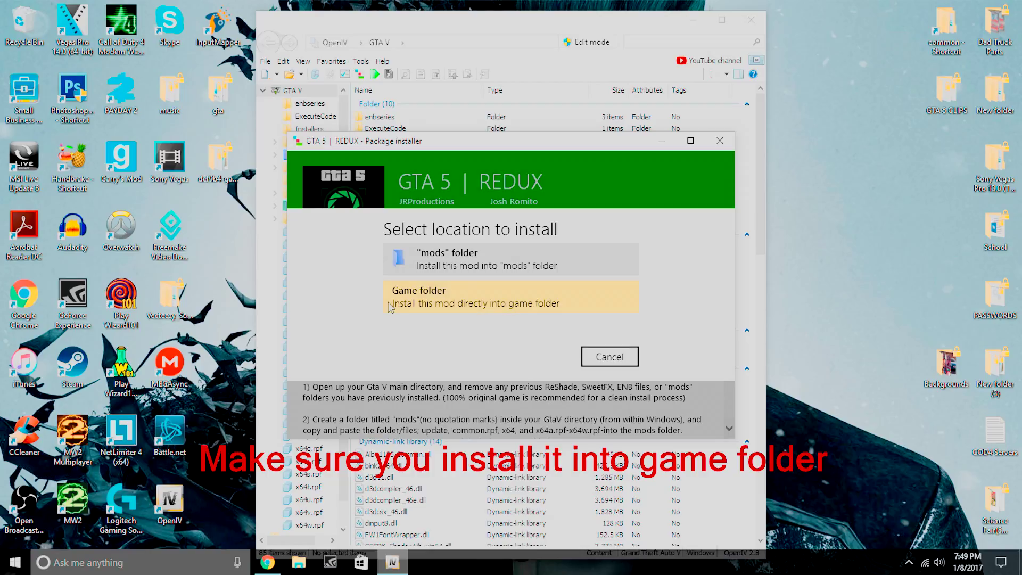
pyautogui.click(503, 301)
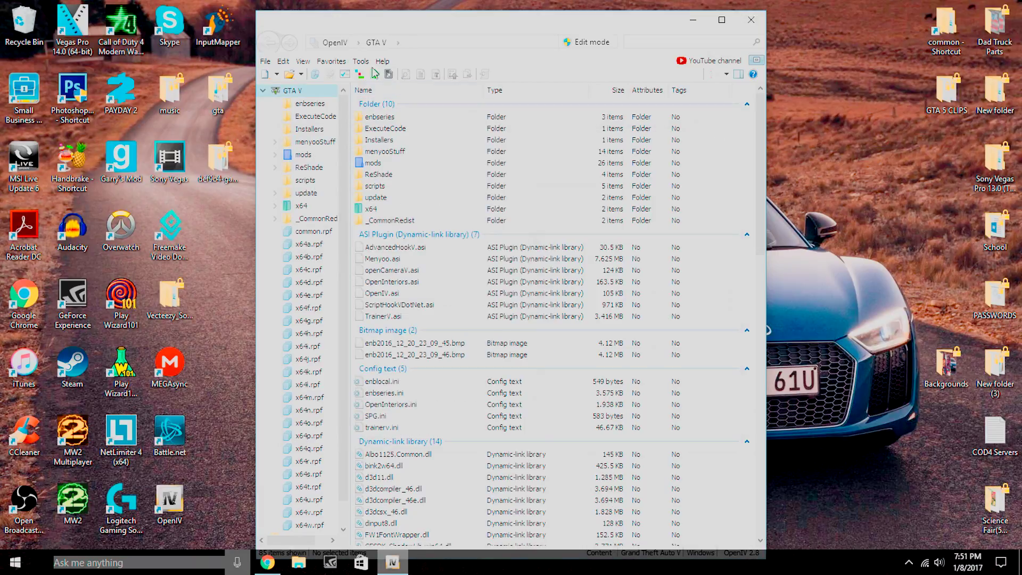
# - Install the Redux patch package directly into the game folder with the Package Installer, and close OpenIV once it is done
pyautogui.click(360, 61)
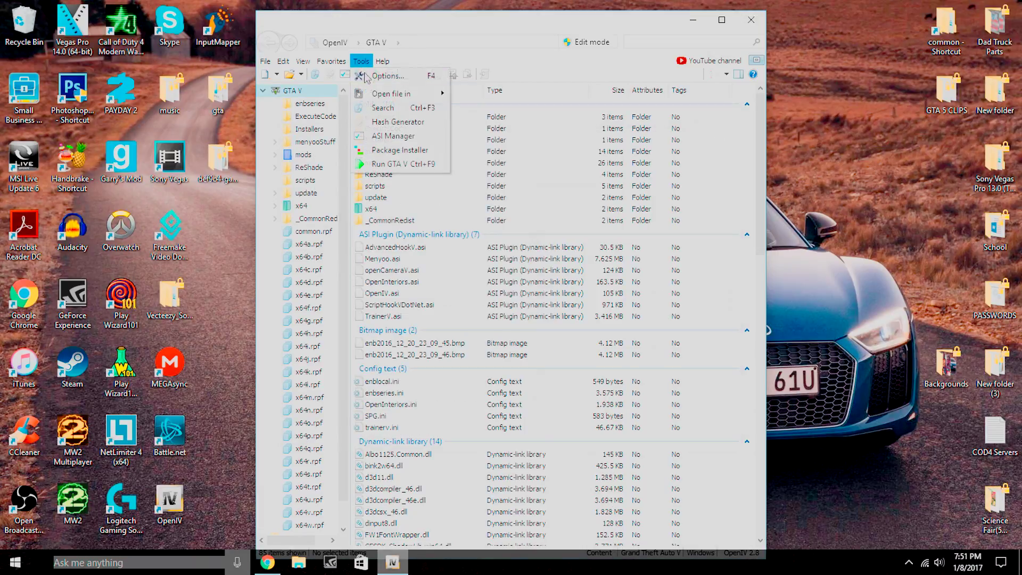
pyautogui.click(400, 150)
pyautogui.click(434, 118)
pyautogui.click(658, 285)
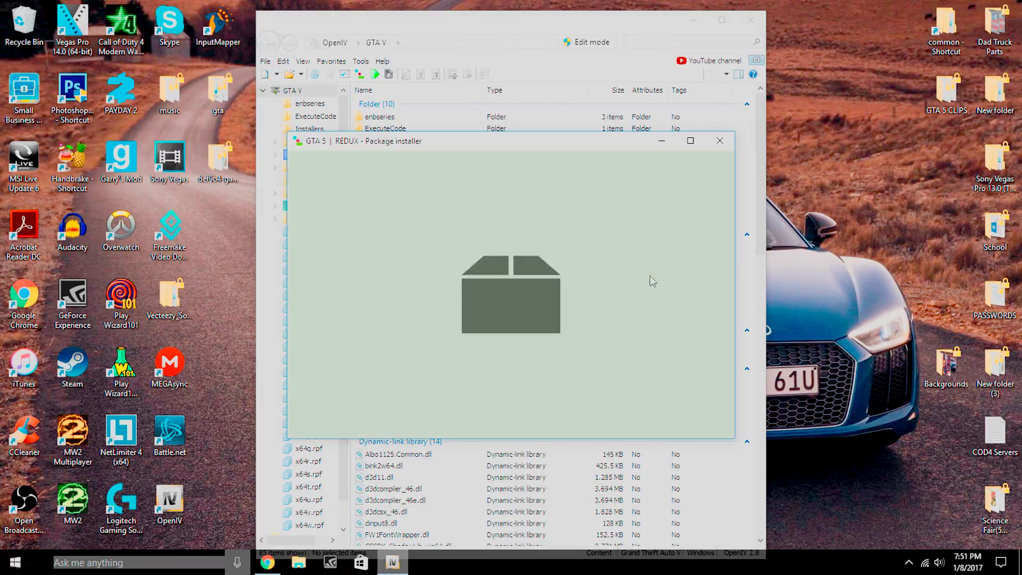
pyautogui.click(660, 240)
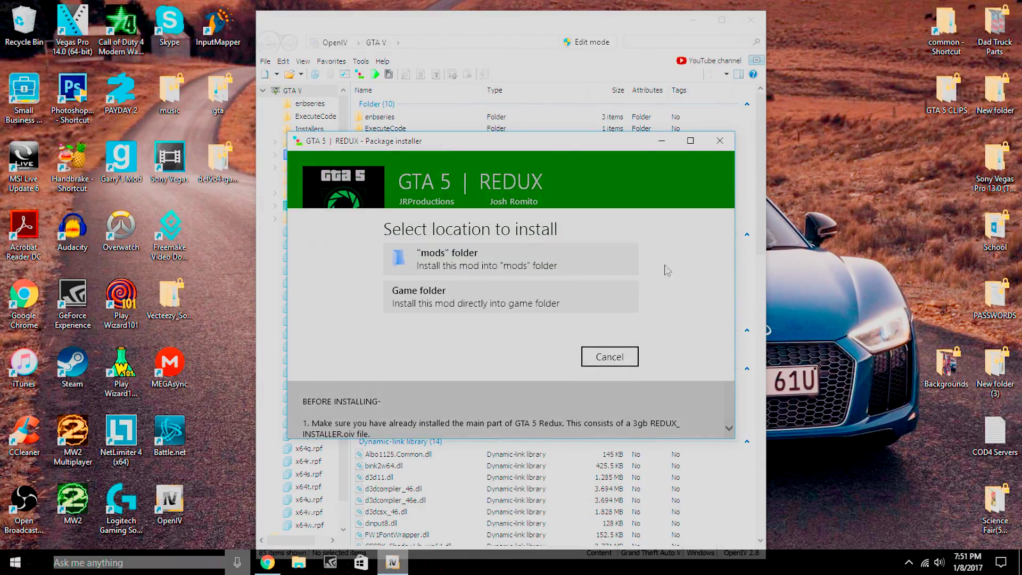
pyautogui.click(583, 313)
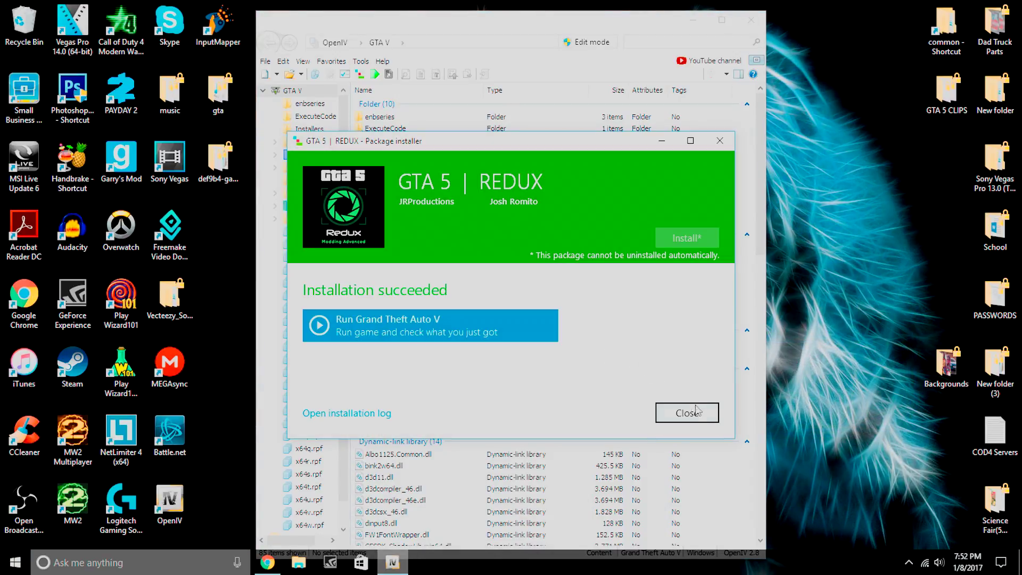
pyautogui.click(696, 411)
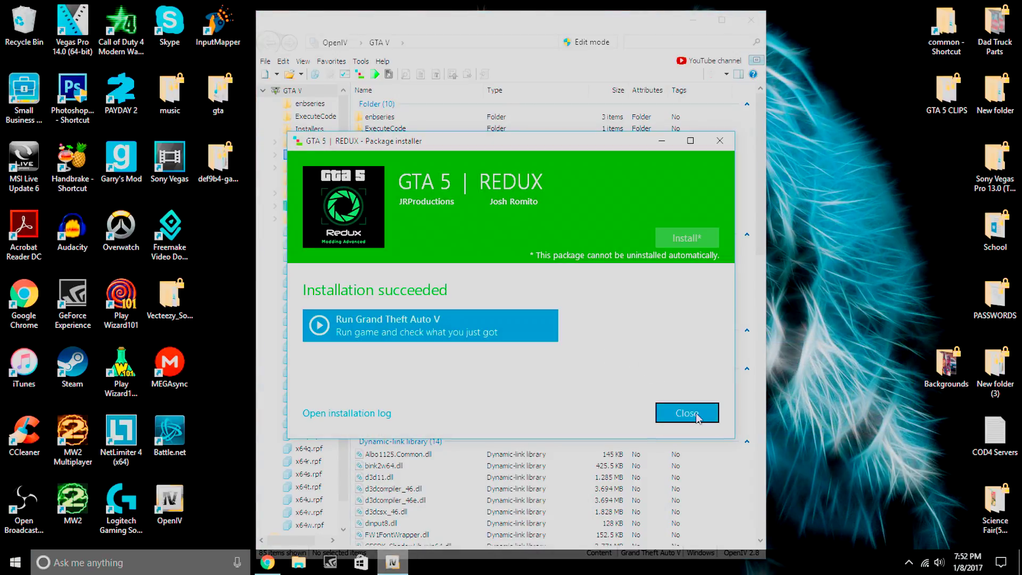
pyautogui.click(751, 21)
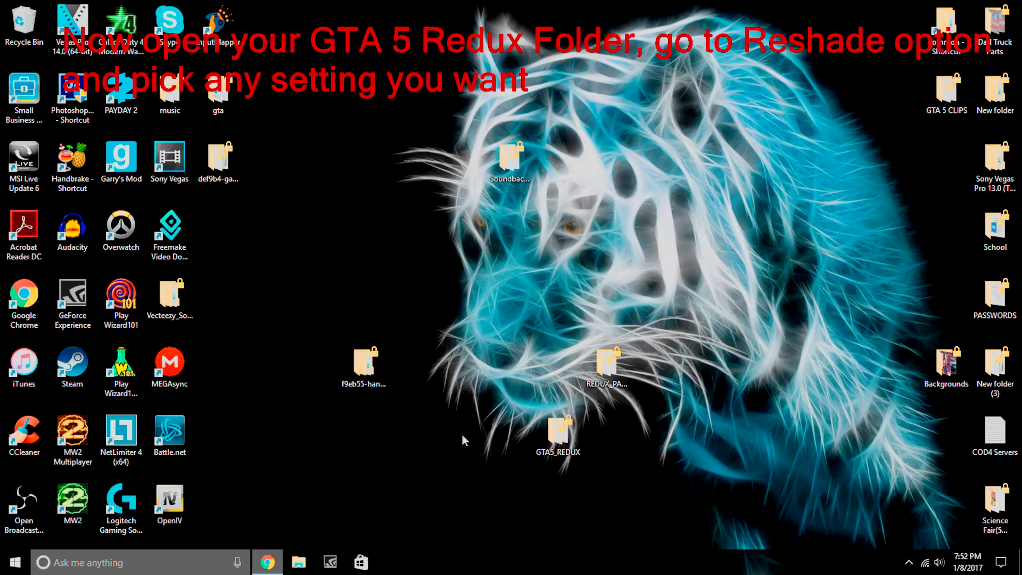
# - Copy everything in the "10. Redux Ultra - V3" preset folder, found in RESHADE OPTIONS inside the desktop's GTA5_REDUX folder
pyautogui.doubleClick(556, 433)
pyautogui.doubleClick(485, 354)
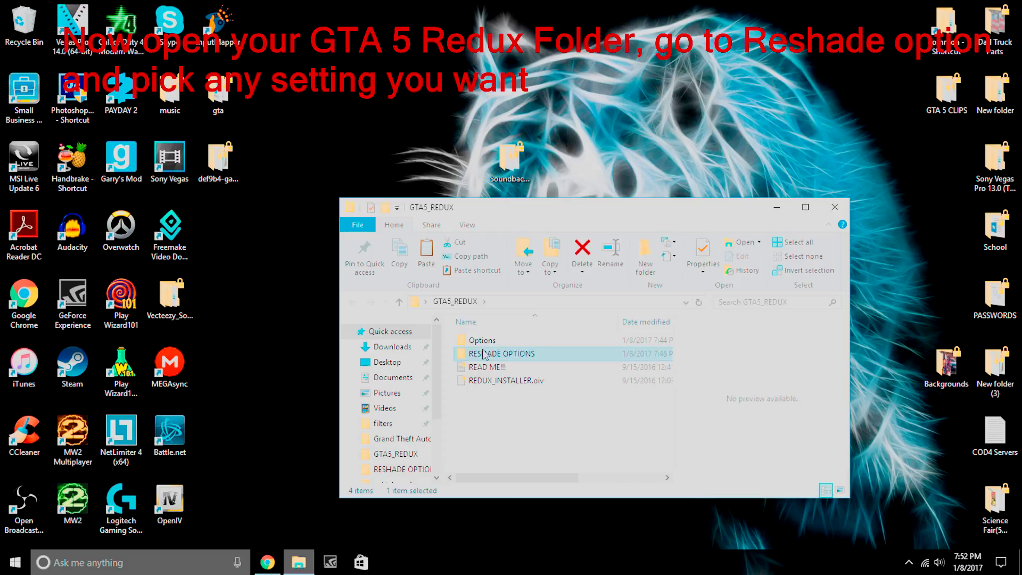
pyautogui.moveTo(486, 213); pyautogui.dragTo(428, 148)
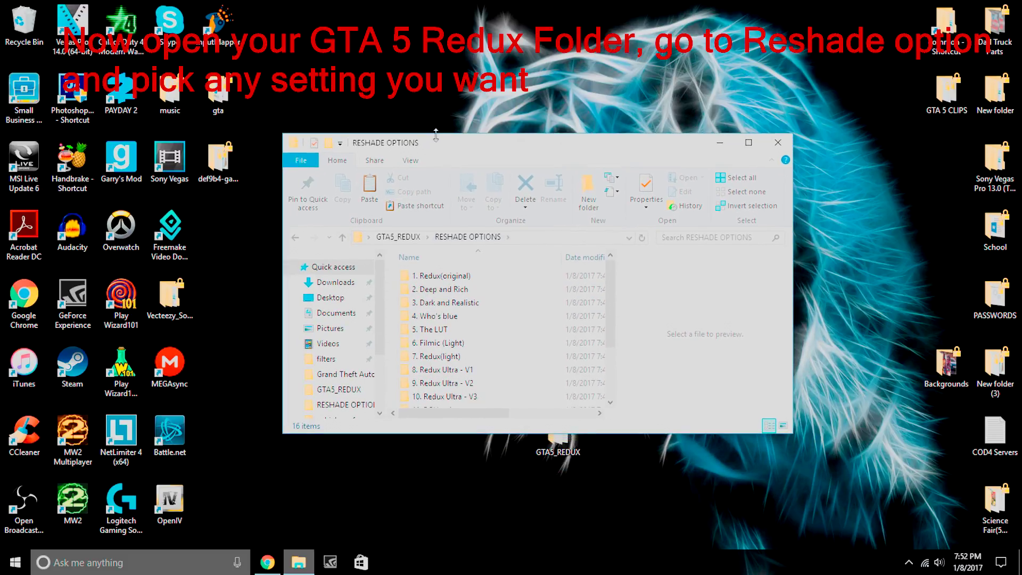
pyautogui.click(745, 144)
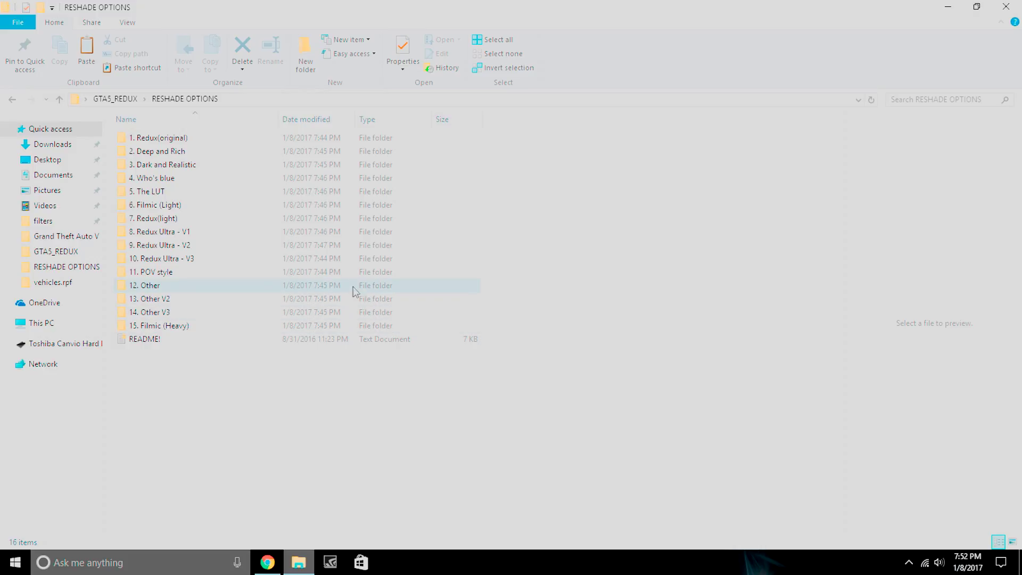
pyautogui.doubleClick(342, 260)
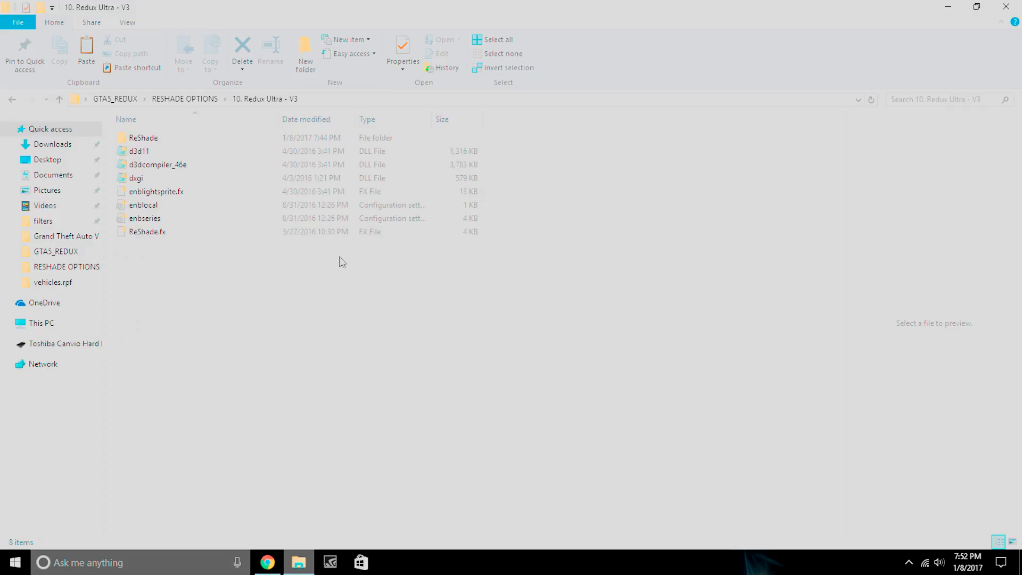
pyautogui.moveTo(359, 338); pyautogui.dragTo(357, 136)
pyautogui.rightClick(351, 166)
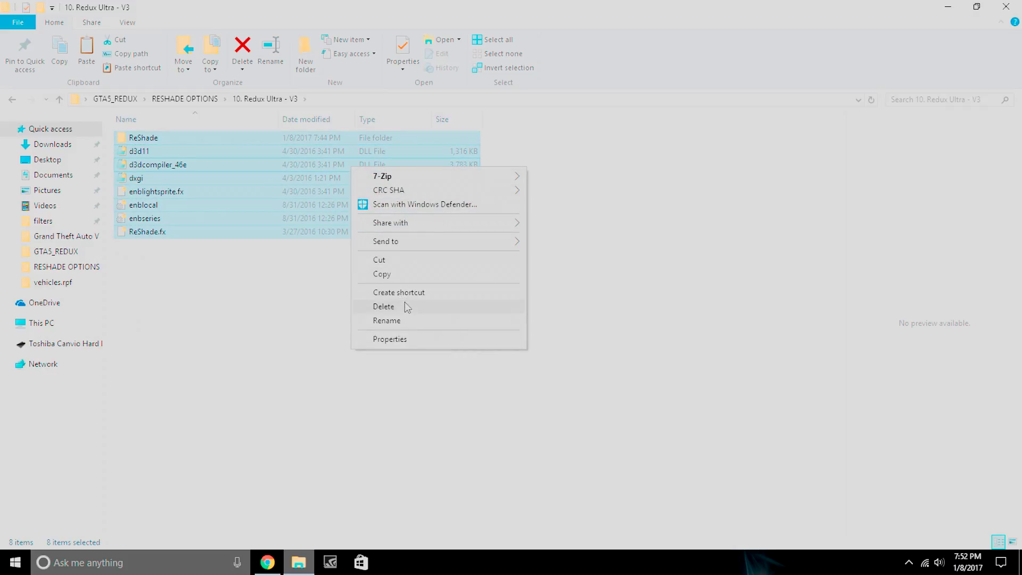
pyautogui.click(401, 275)
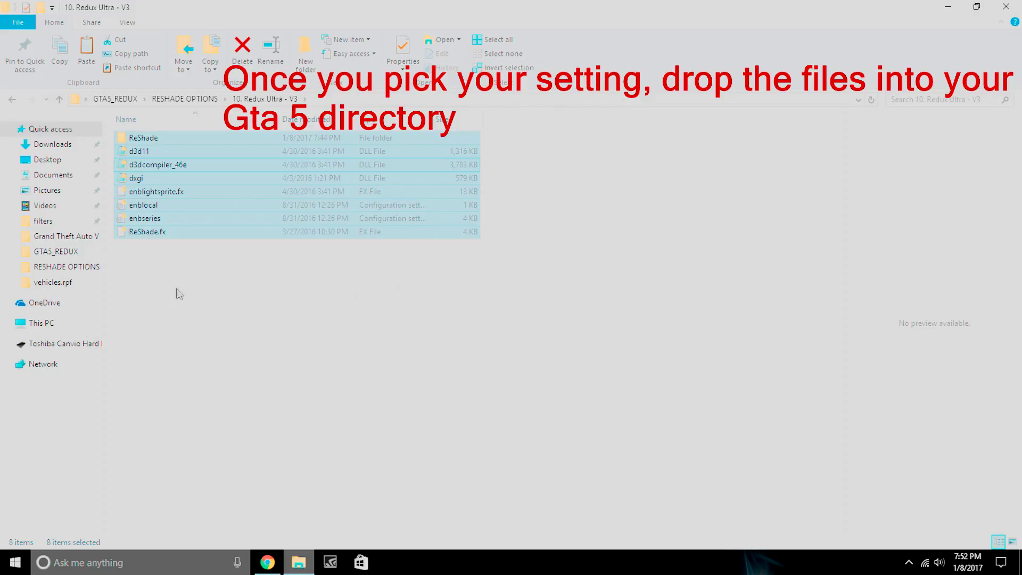
# - Paste the copied preset files into C:\Steam\steamapps\common\Grand Theft Auto V, replacing the files with the same names
pyautogui.click(41, 323)
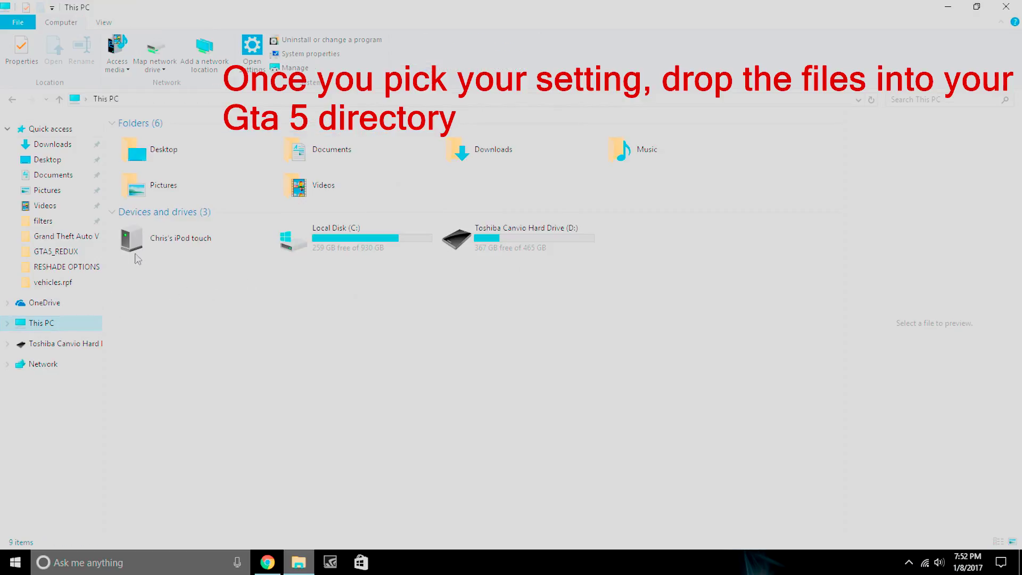
pyautogui.doubleClick(297, 243)
pyautogui.doubleClick(222, 221)
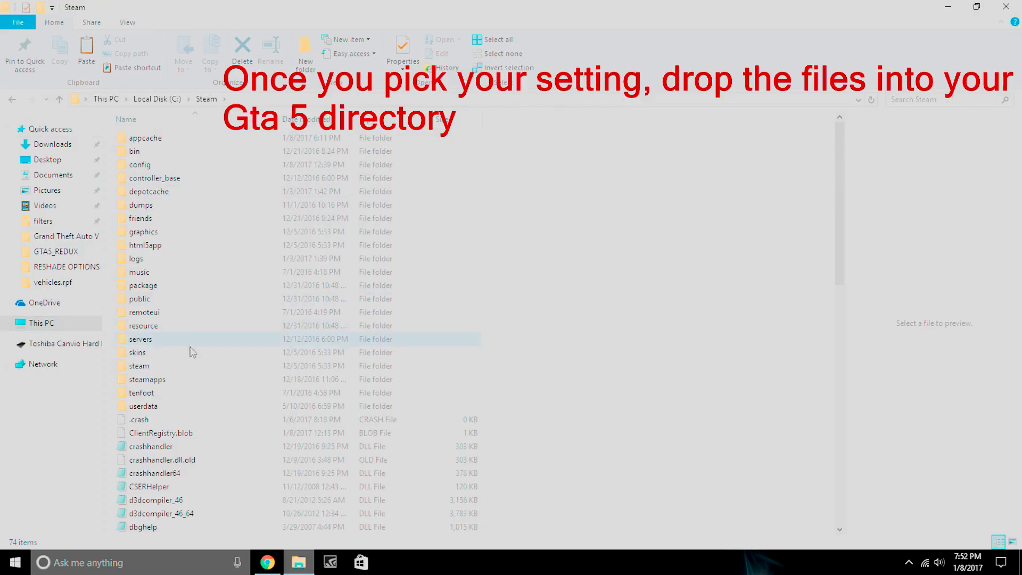
pyautogui.doubleClick(177, 381)
pyautogui.doubleClick(155, 139)
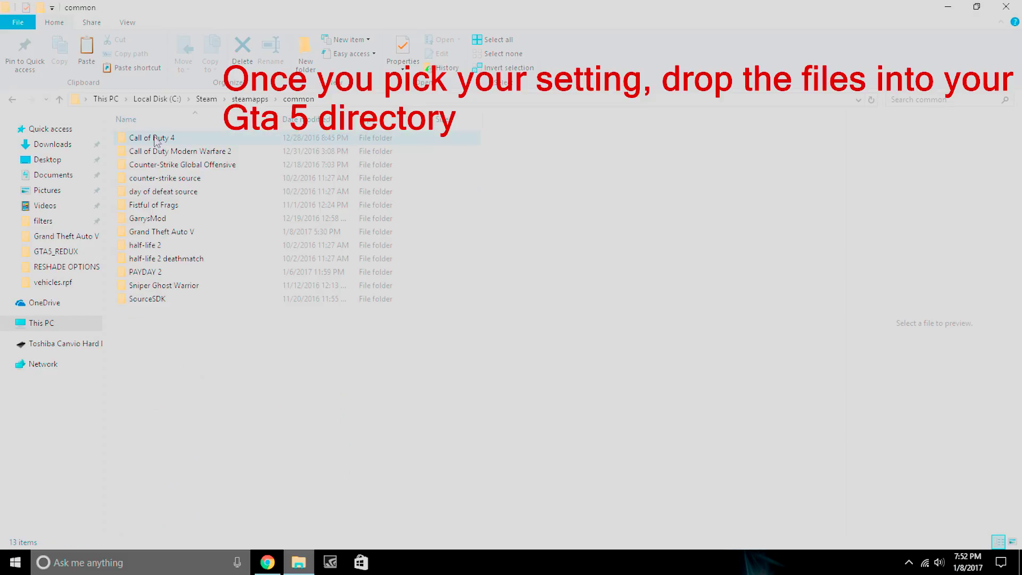
pyautogui.doubleClick(193, 232)
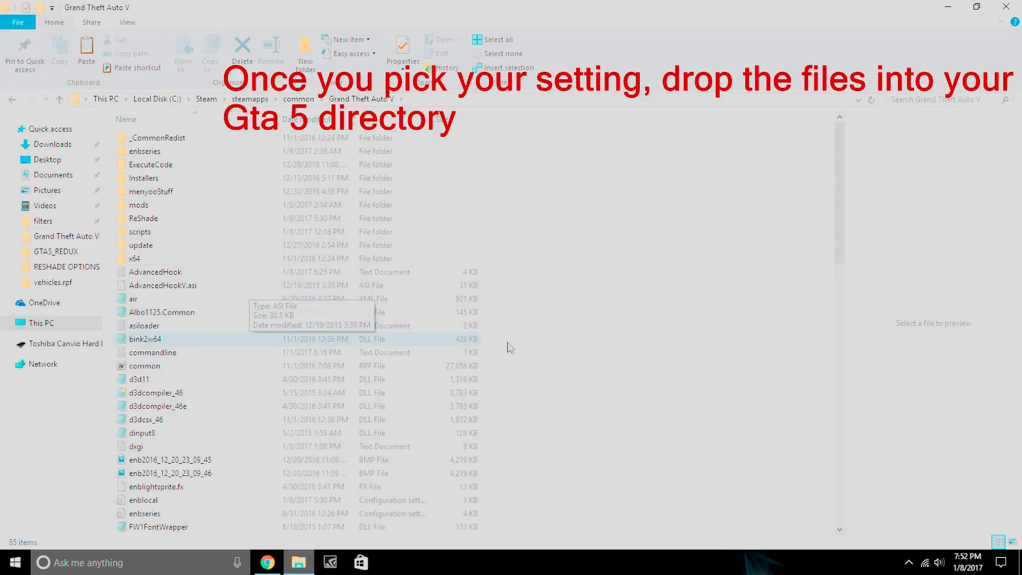
pyautogui.rightClick(603, 280)
pyautogui.click(635, 370)
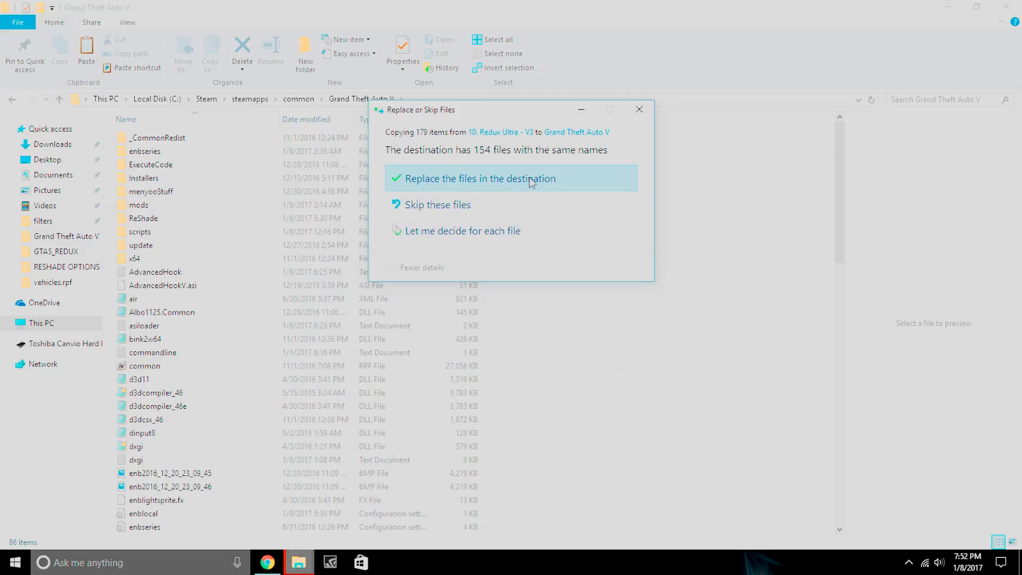
pyautogui.click(532, 179)
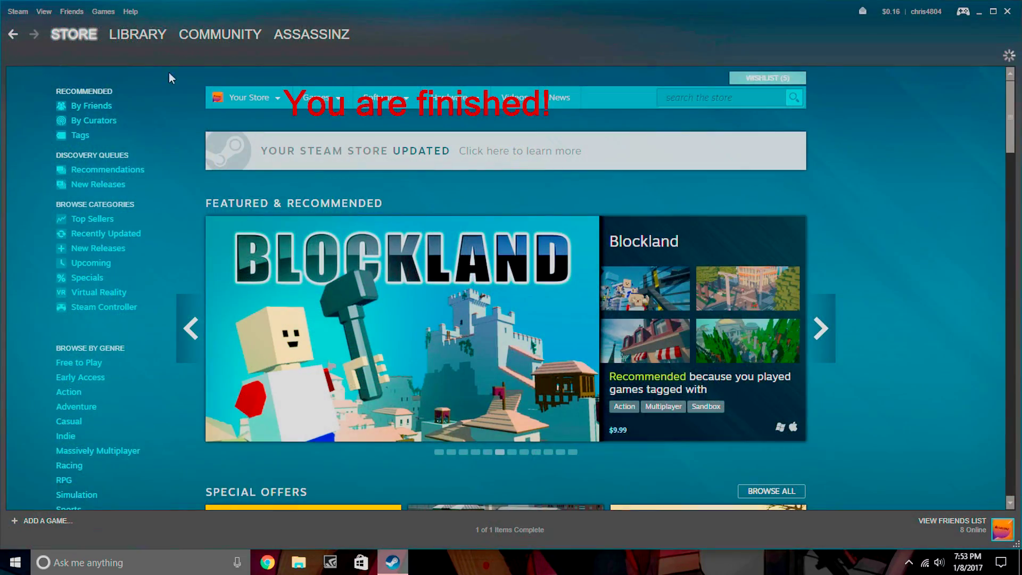
# - Launch Grand Theft Auto V from the Steam library with the Play Grand Theft Auto V option
pyautogui.click(137, 34)
pyautogui.click(213, 130)
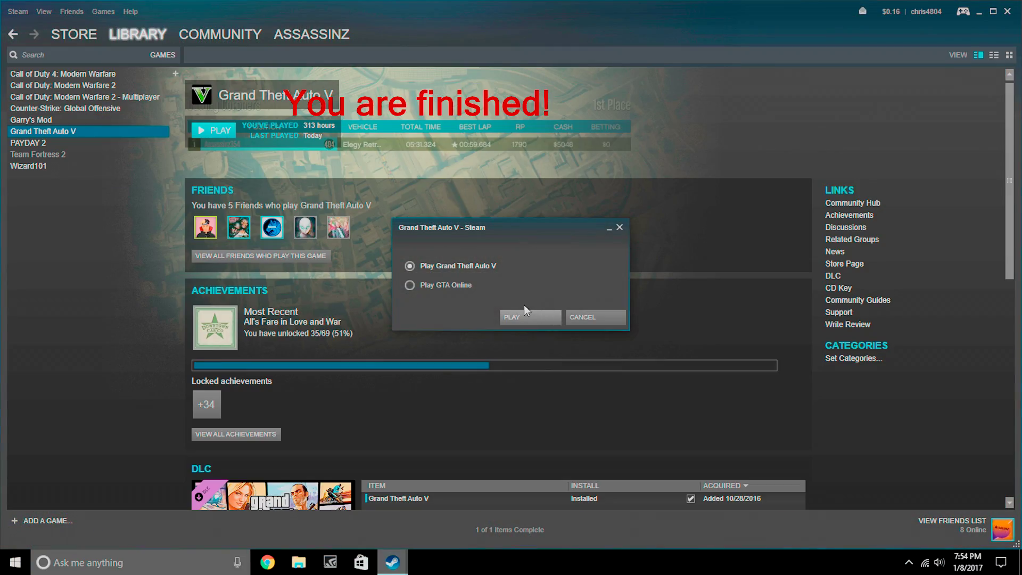
pyautogui.click(527, 315)
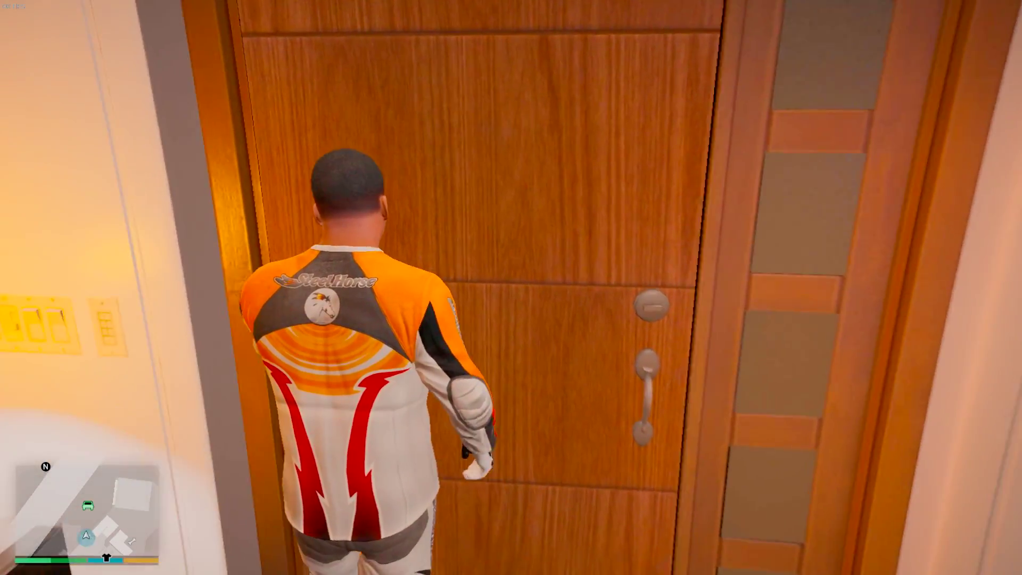
pyautogui.press('w')
pyautogui.press('f')
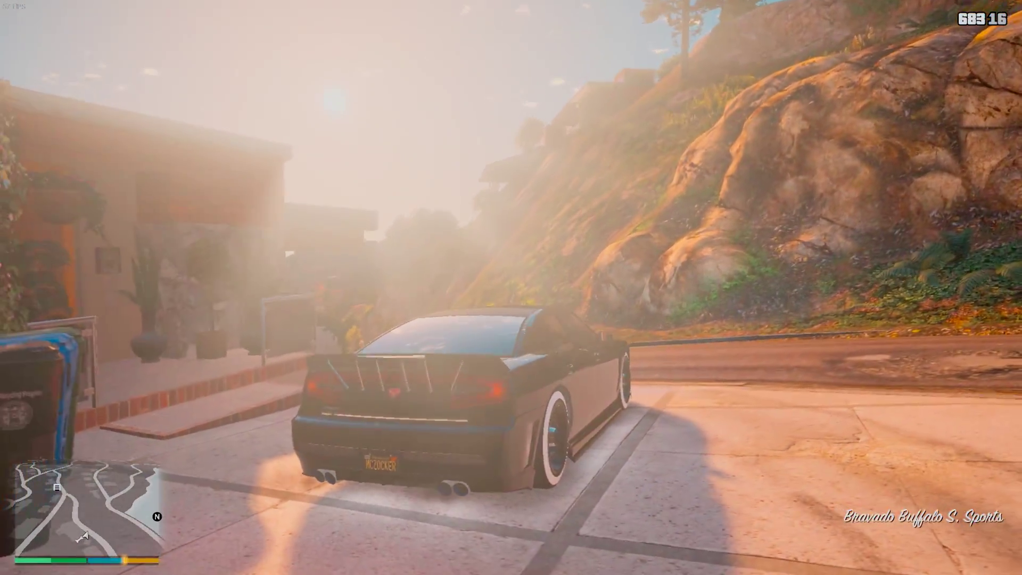
pyautogui.press('w')
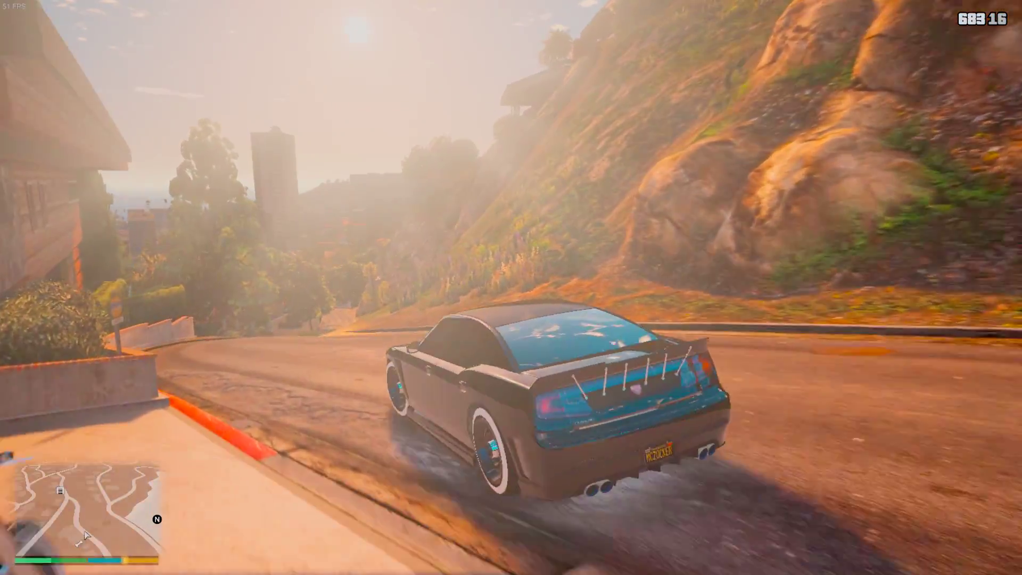
pyautogui.press('w')
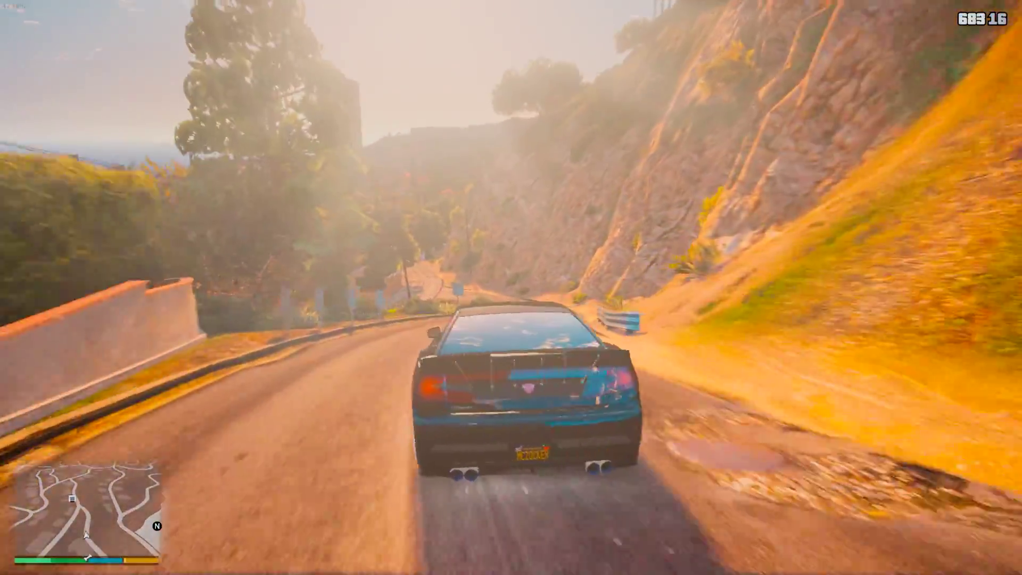
pyautogui.press('w')
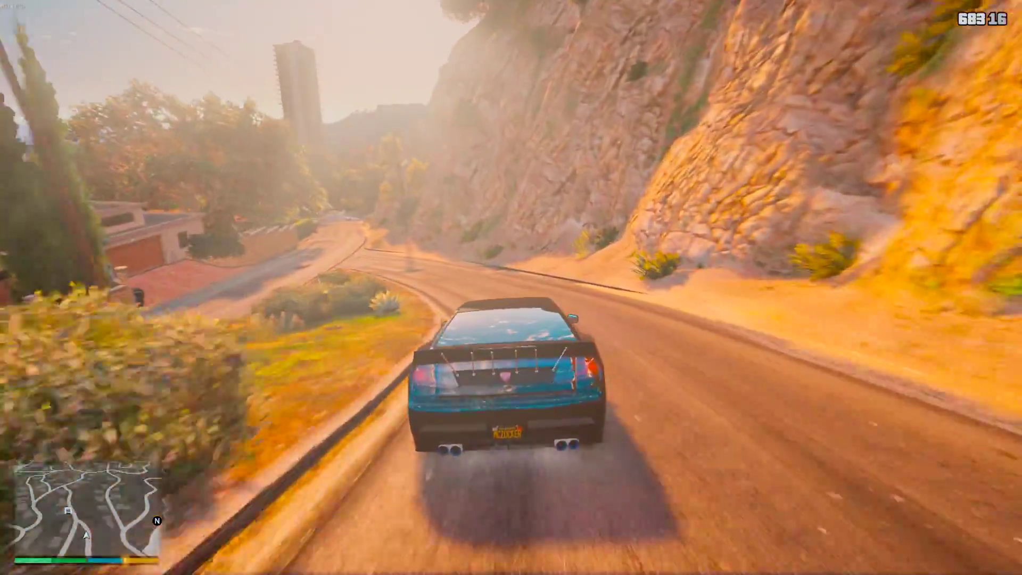
pyautogui.press('w')
pyautogui.press('a')
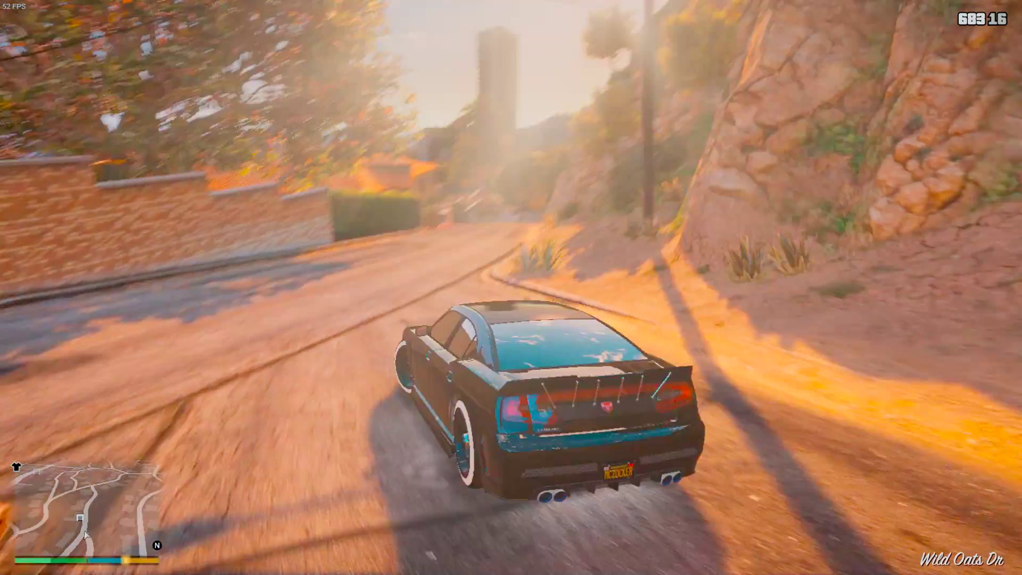
pyautogui.press('a')
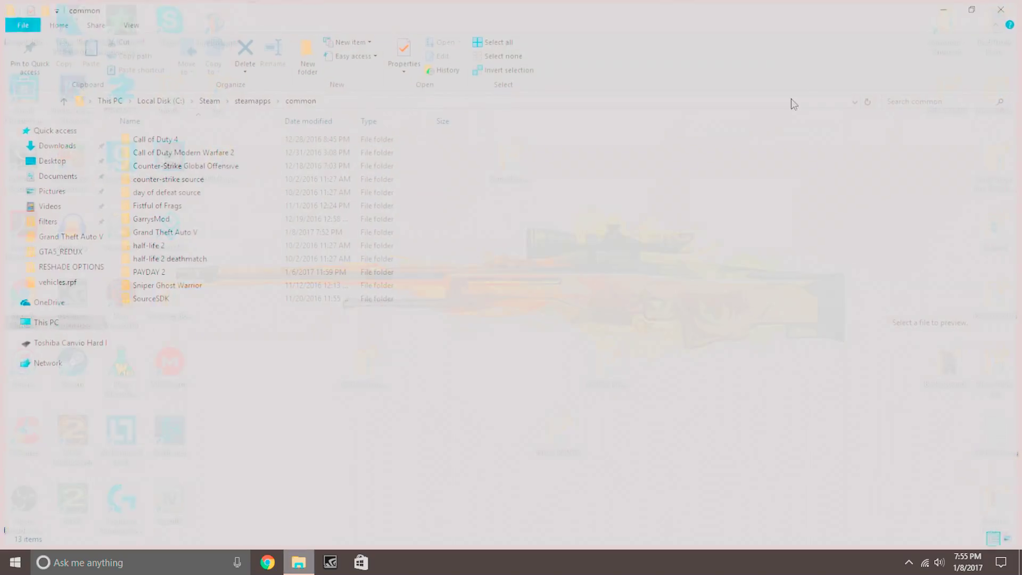
# - Delete the existing ReShade64.dll file from the Grand Theft Auto V folder in steamapps\common
pyautogui.doubleClick(360, 232)
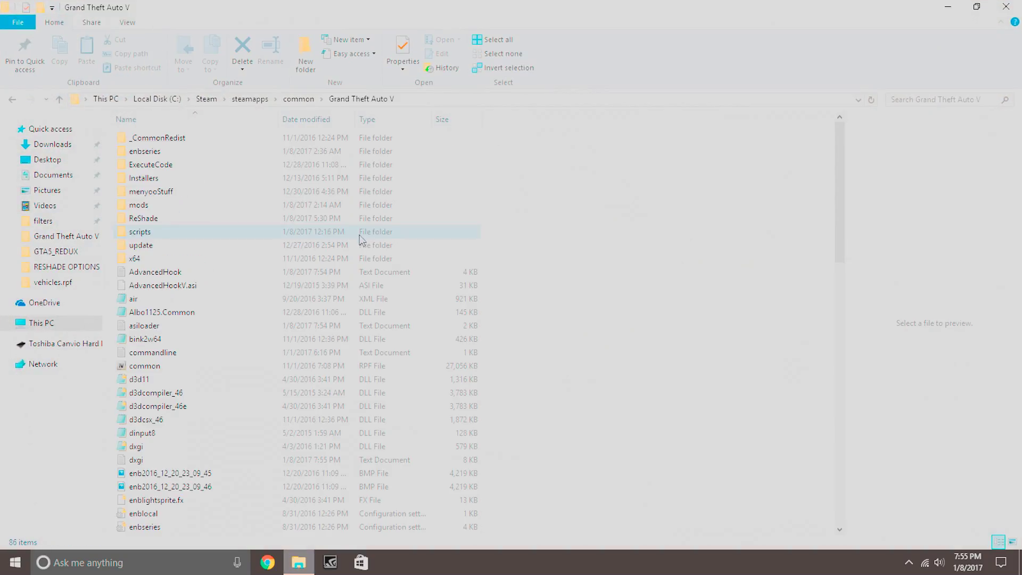
pyautogui.write('reshade.')
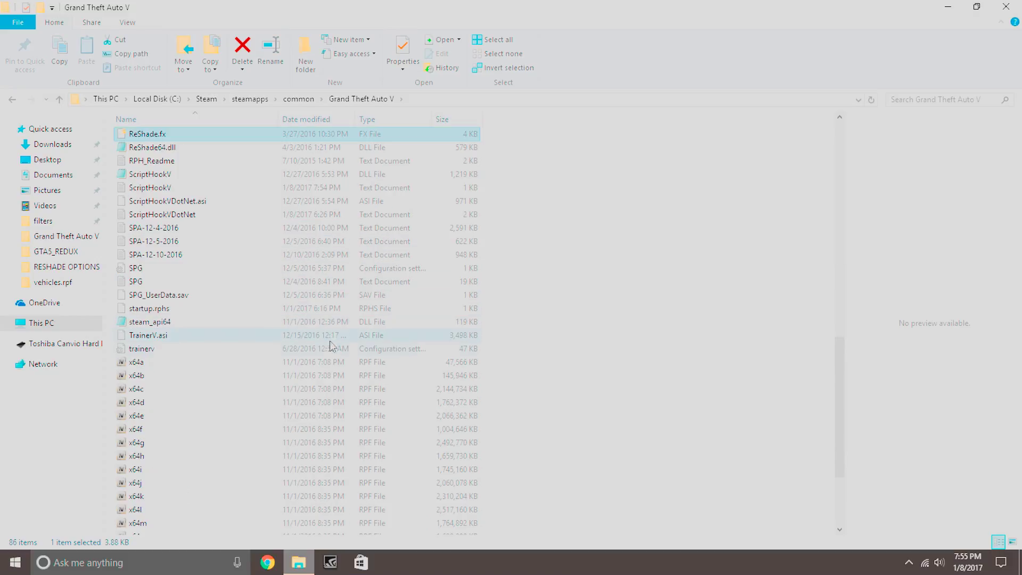
pyautogui.click(331, 151)
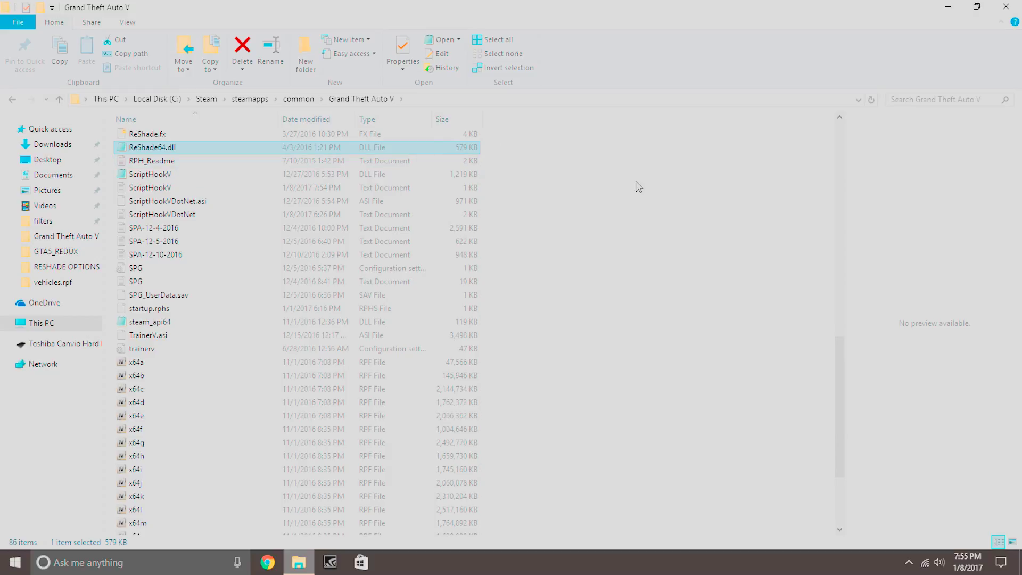
pyautogui.press('Delete')
# - Rename the dxgi DLL file in the Grand Theft Auto V folder as ReShade64.dll
pyautogui.scroll(15, 628, 206)
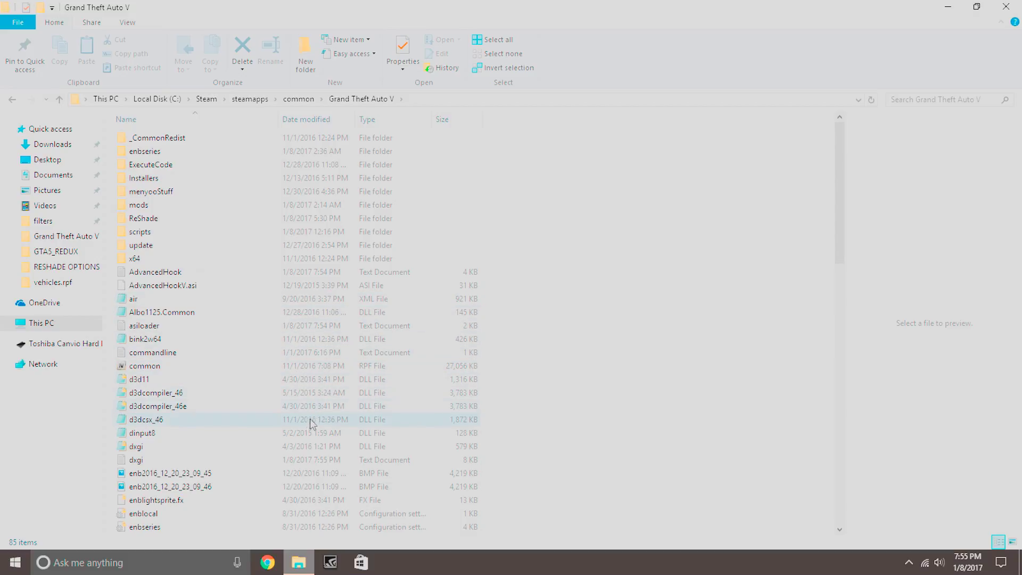
pyautogui.click(303, 446)
pyautogui.rightClick(303, 445)
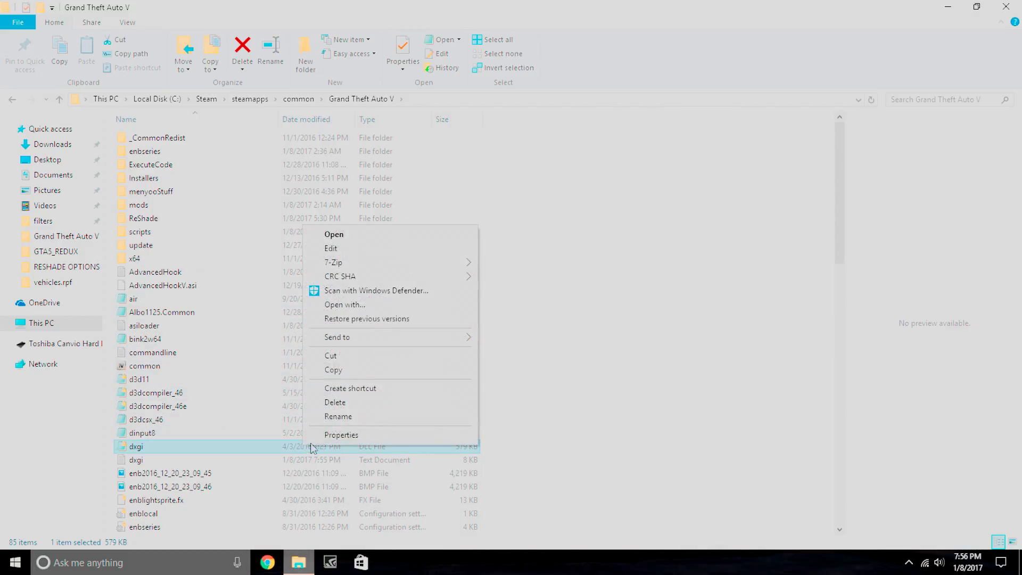
pyautogui.click(339, 416)
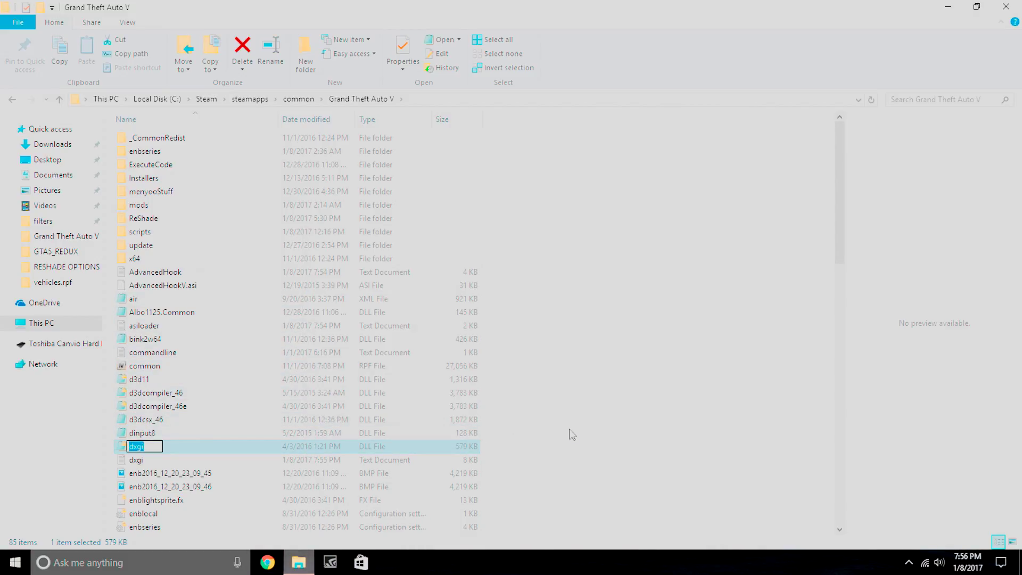
pyautogui.write('ReShade64.dll')
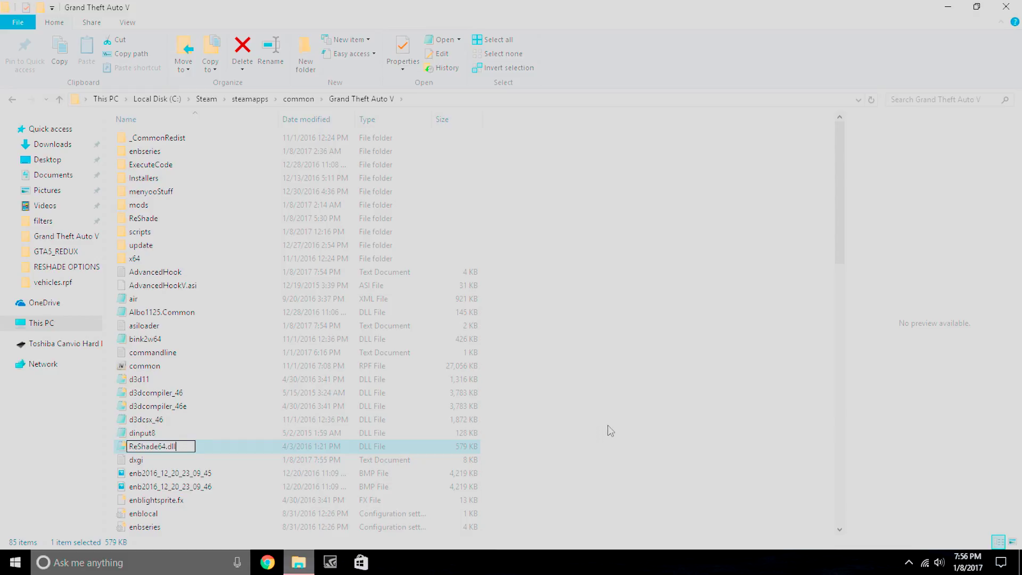
pyautogui.click(610, 431)
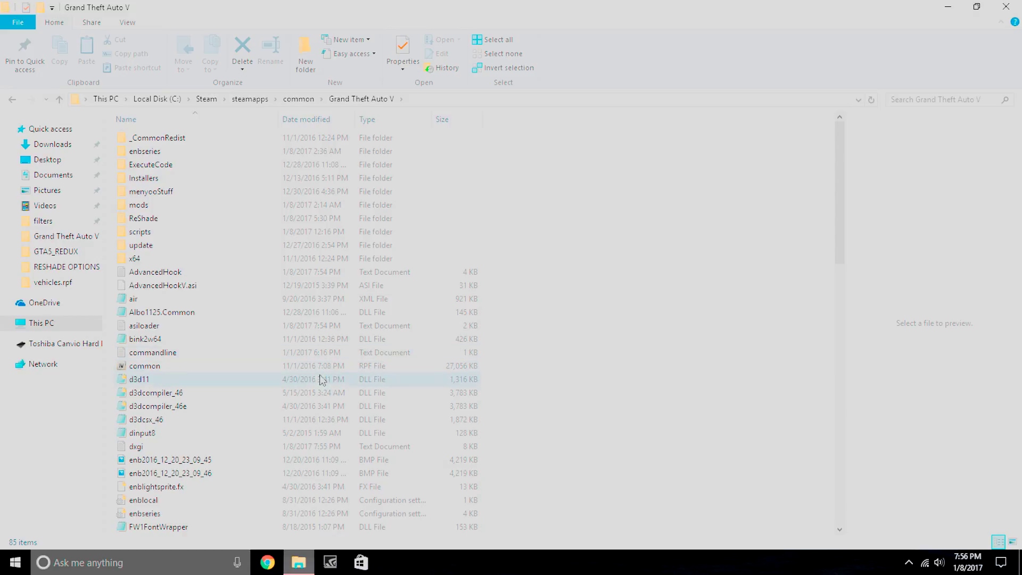
# - Set ProxyLibrary to ReShade64.dll in the enblocal configuration file, then save and close it
pyautogui.scroll(-1, 326, 482)
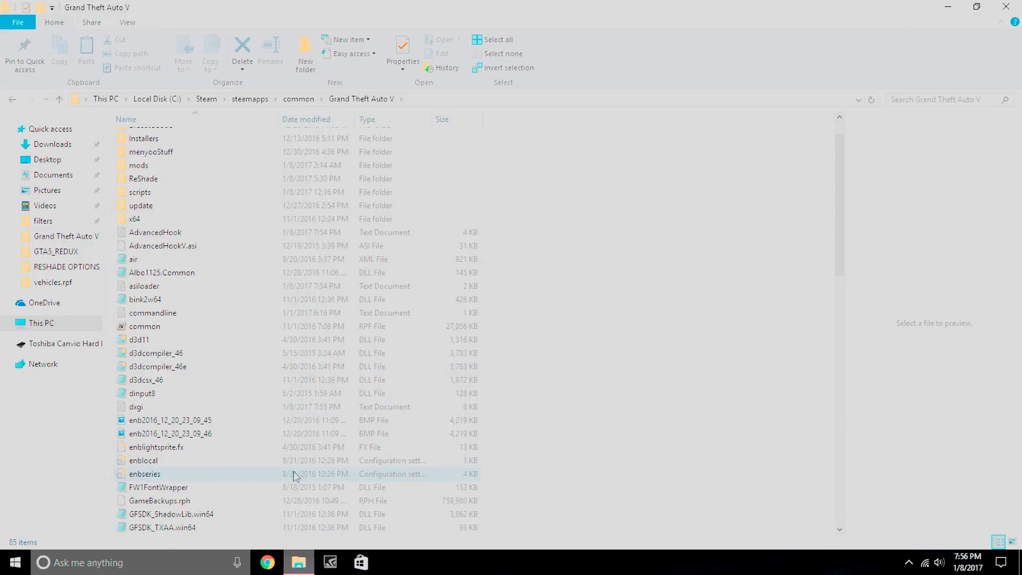
pyautogui.doubleClick(252, 468)
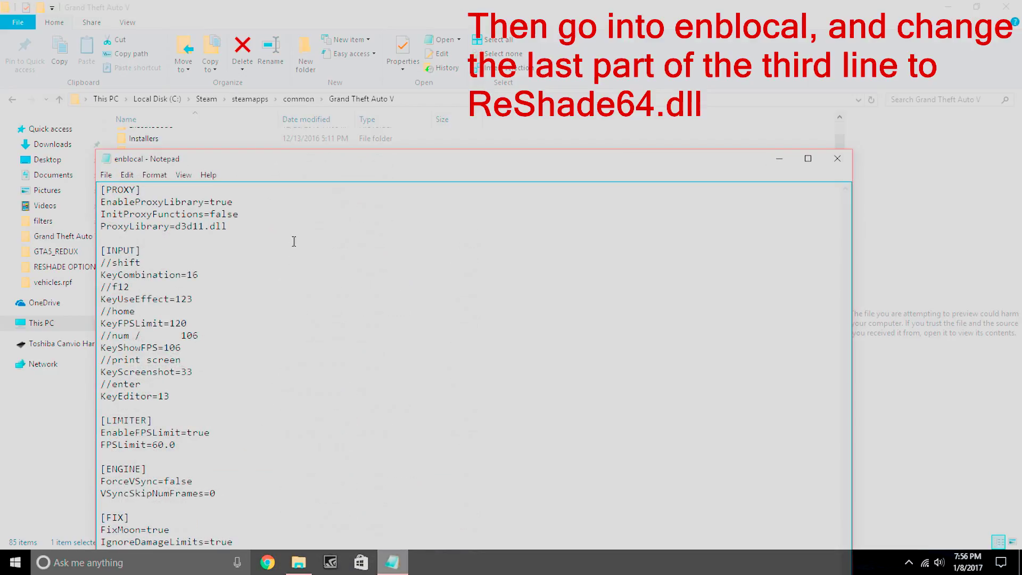
pyautogui.click(196, 237)
pyautogui.click(177, 227)
pyautogui.hotkey('shift', 'End')
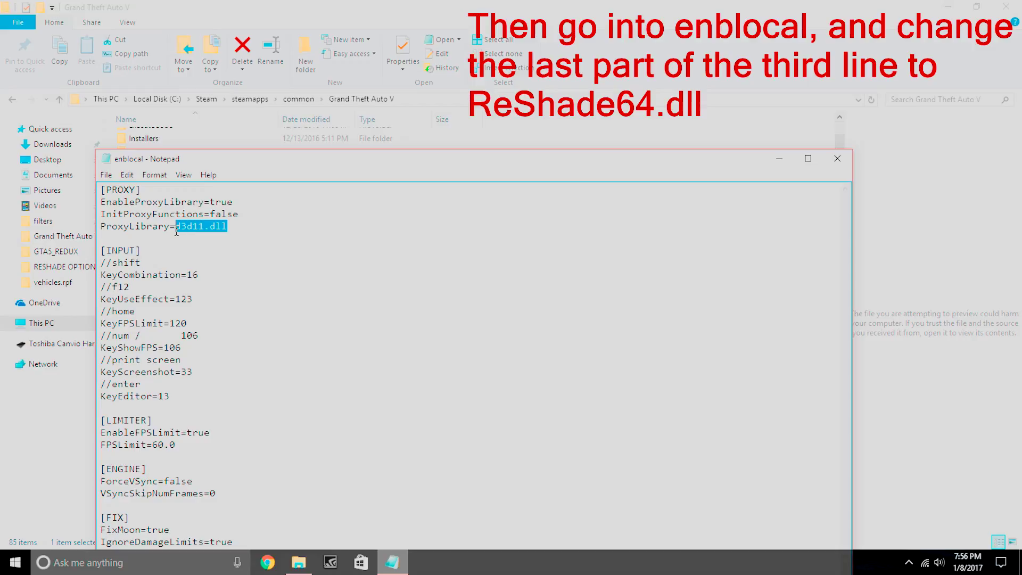
pyautogui.write('ReShade64.dll')
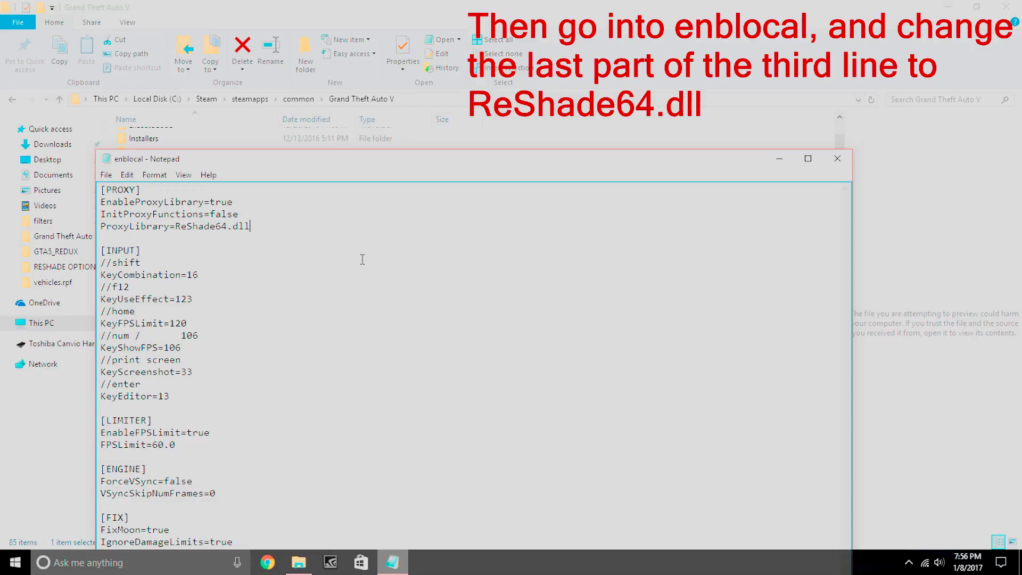
pyautogui.click(108, 178)
pyautogui.click(127, 219)
pyautogui.click(837, 159)
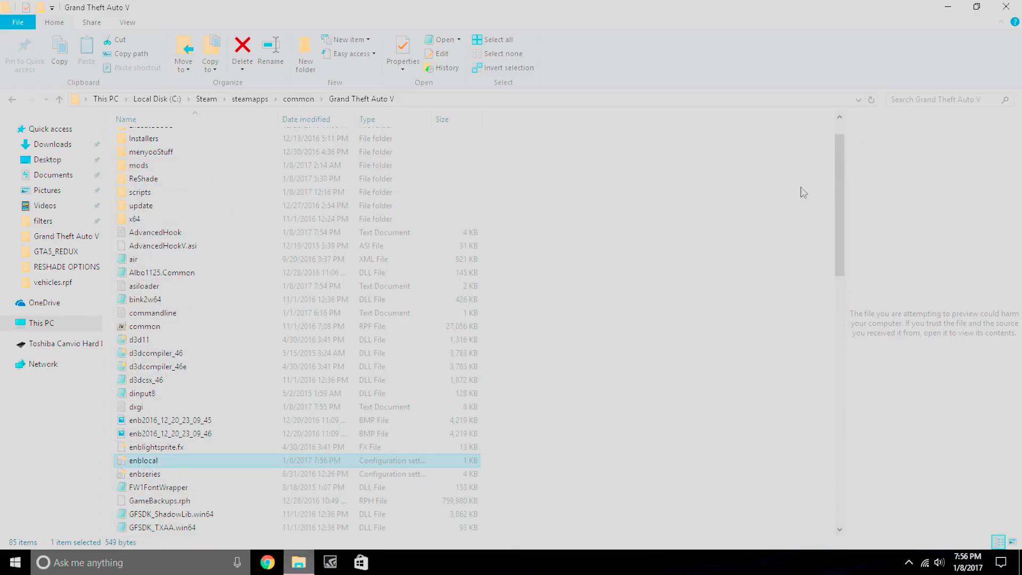
pyautogui.click(561, 377)
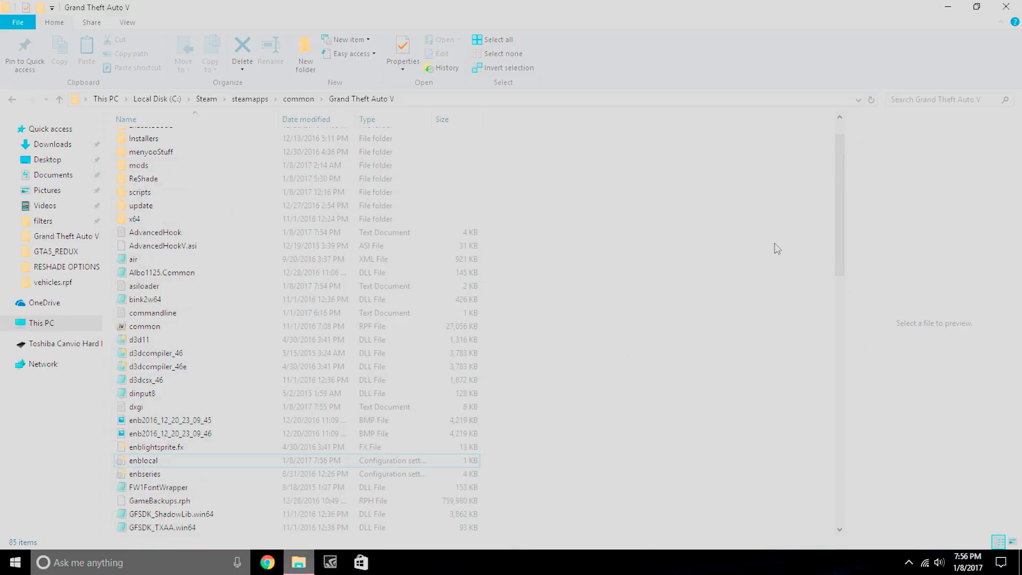
# - Close the game folder and launch Grand Theft Auto V from Steam with the Play Grand Theft Auto V option
pyautogui.click(1005, 6)
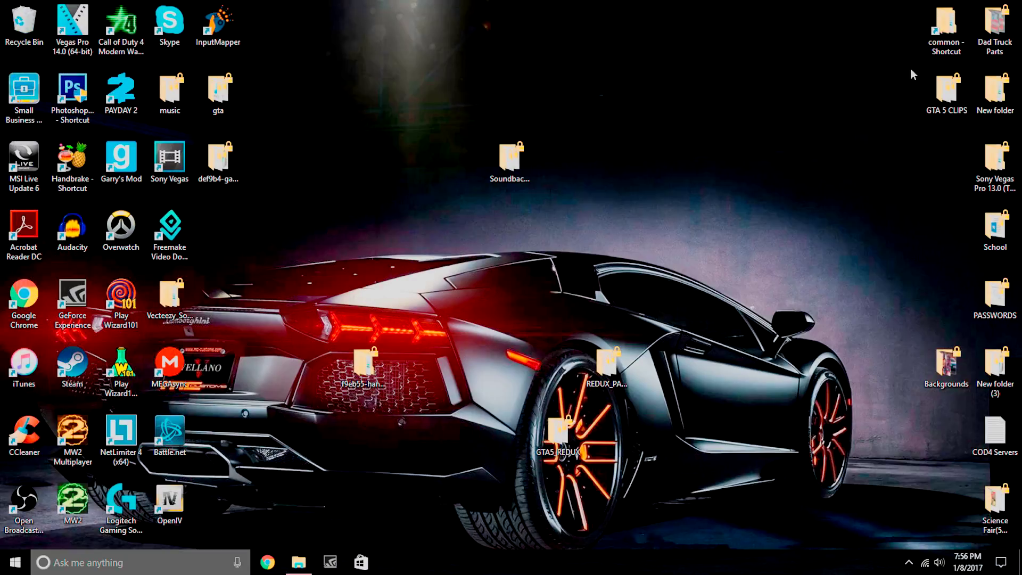
pyautogui.doubleClick(94, 377)
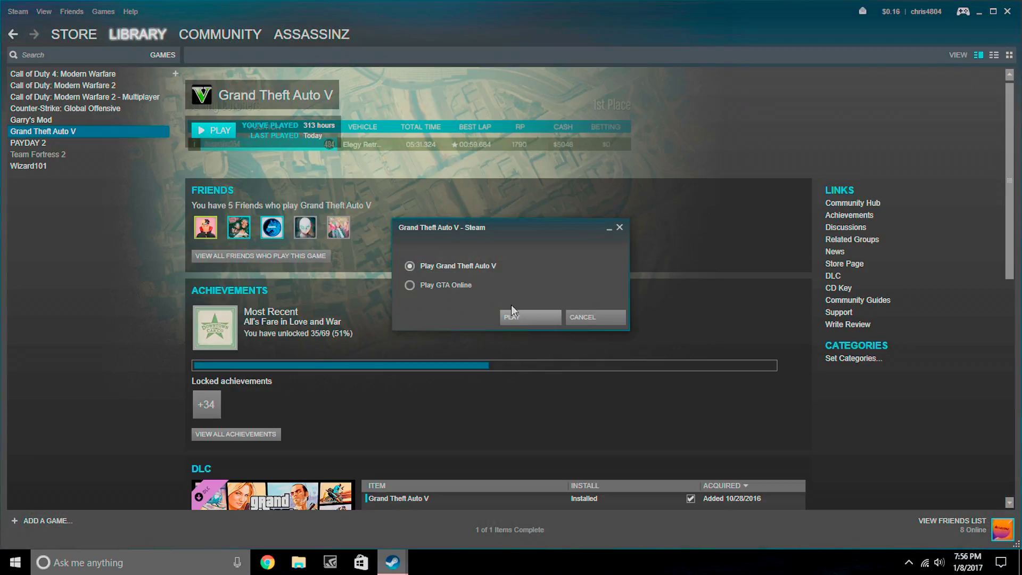
pyautogui.click(528, 317)
pyautogui.click(1007, 11)
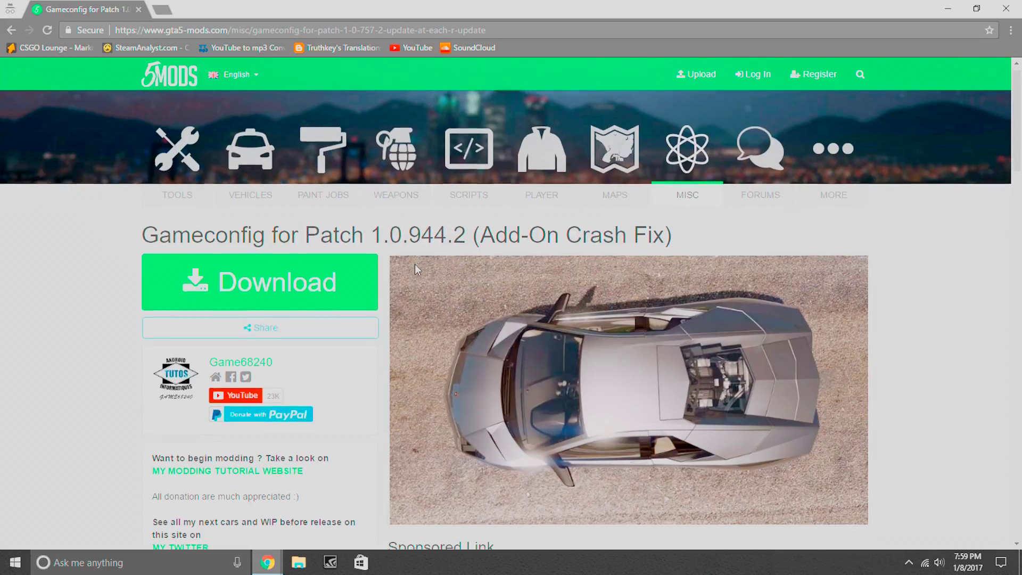
# - Look over the Gameconfig for Patch 1.0.944.2 (Add-On Crash Fix) download page on gta5-mods.com
pyautogui.scroll(-6, 414, 264)
pyautogui.scroll(6, 346, 228)
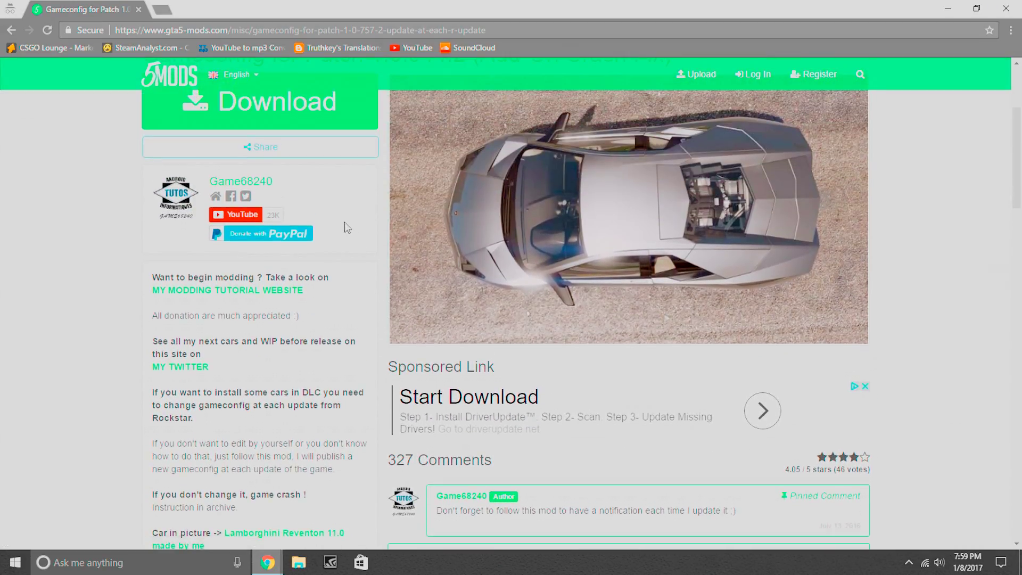
pyautogui.click(332, 229)
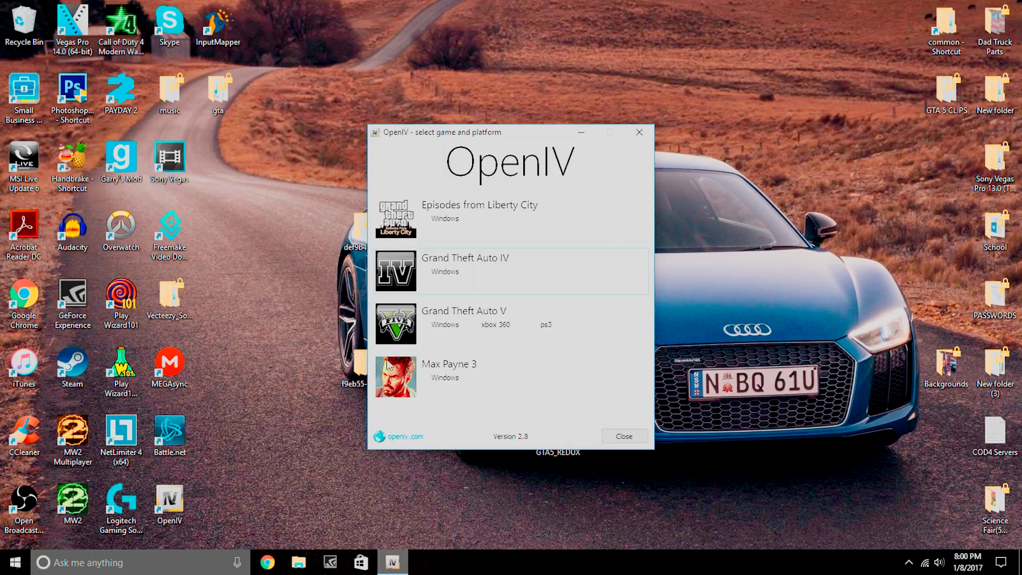
# - Open the Windows version of Grand Theft Auto V in OpenIV and go to mods/update/update.rpf/common/data
pyautogui.click(439, 327)
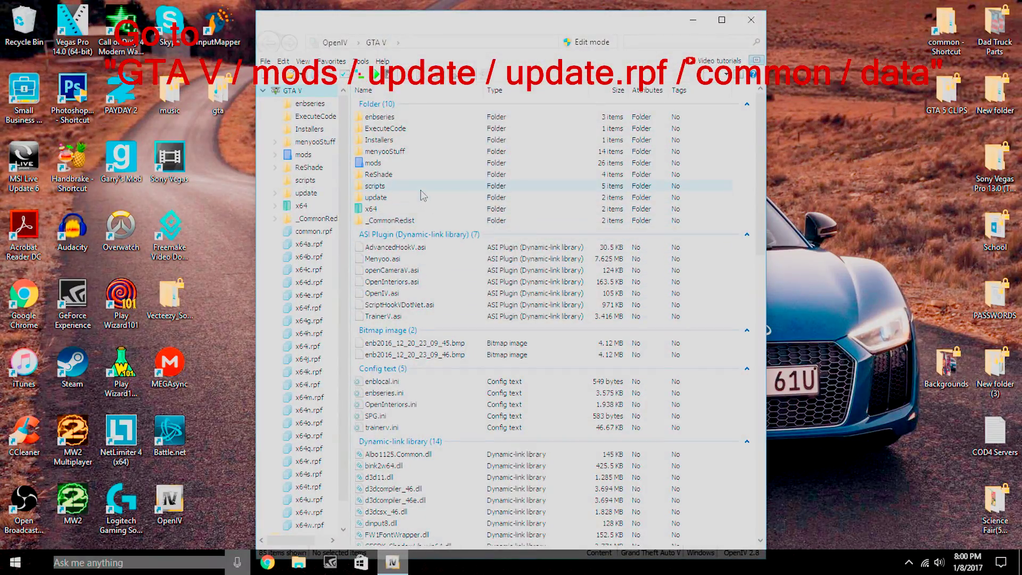
pyautogui.doubleClick(396, 165)
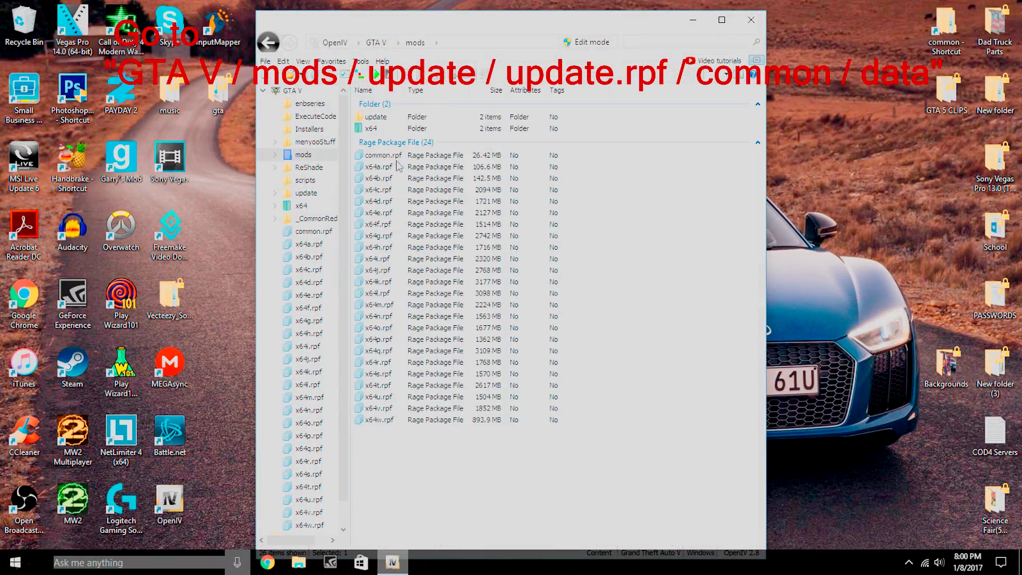
pyautogui.doubleClick(384, 118)
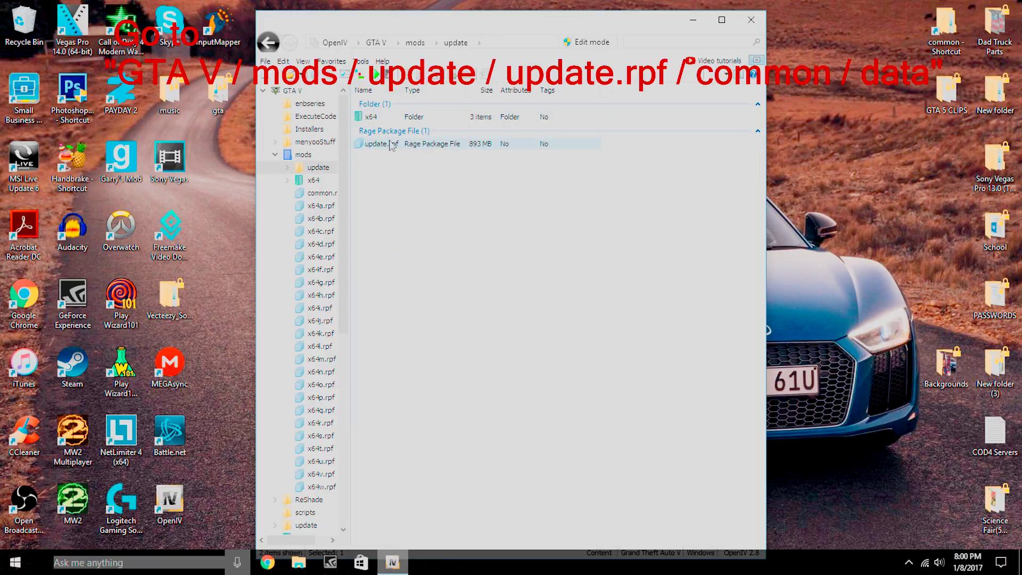
pyautogui.doubleClick(392, 142)
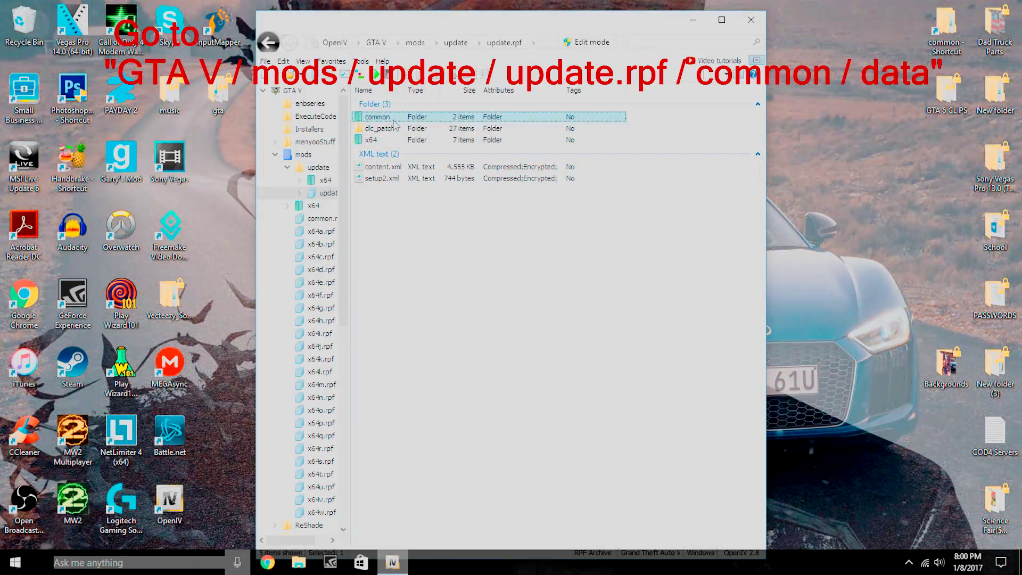
pyautogui.doubleClick(378, 118)
pyautogui.doubleClick(378, 118)
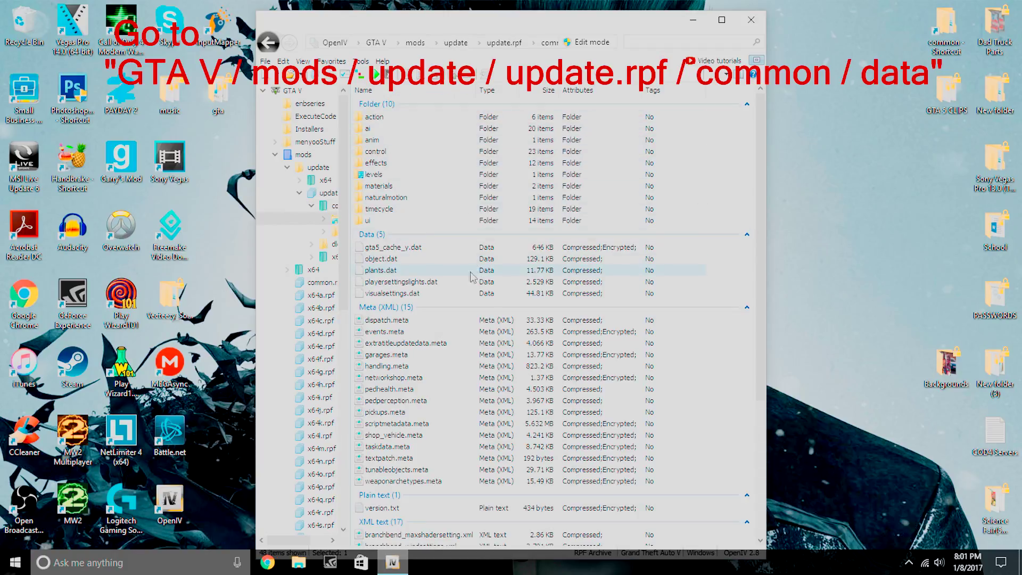
# - Locate and select gameconfig.xml in the data folder, and enable edit mode, accepting the automatic saving of changes
pyautogui.scroll(-1, 428, 342)
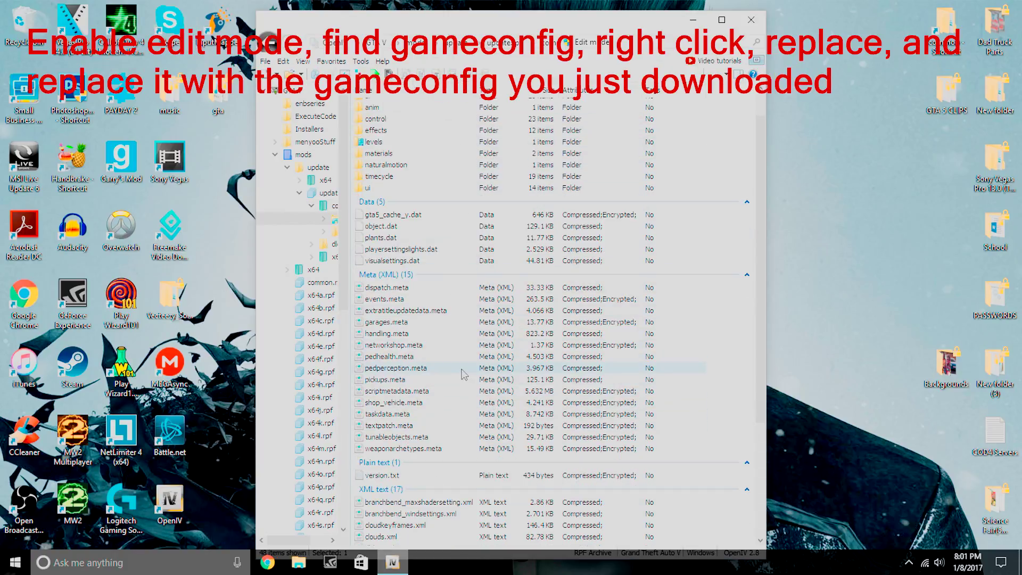
pyautogui.scroll(-5, 461, 375)
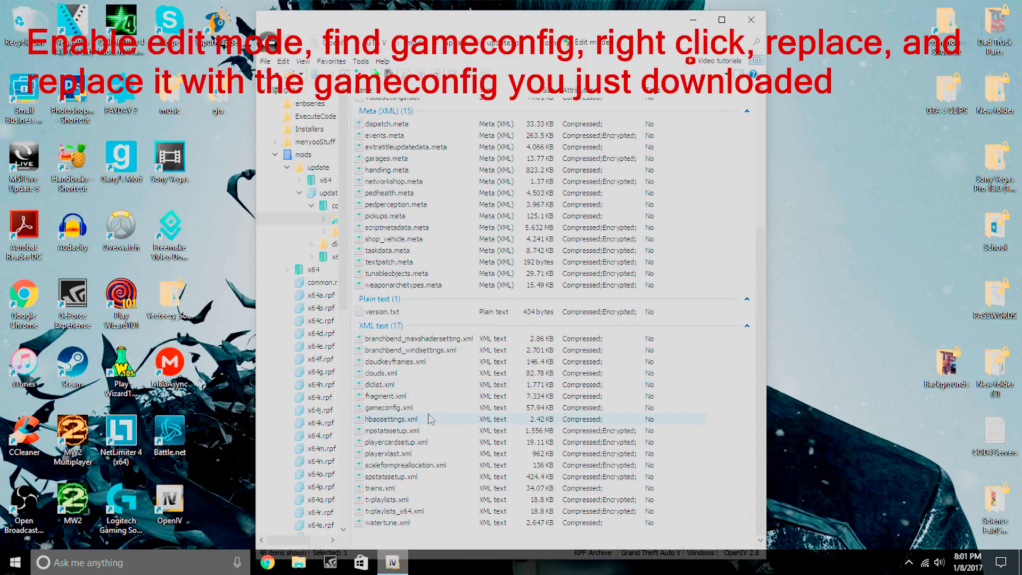
pyautogui.click(408, 409)
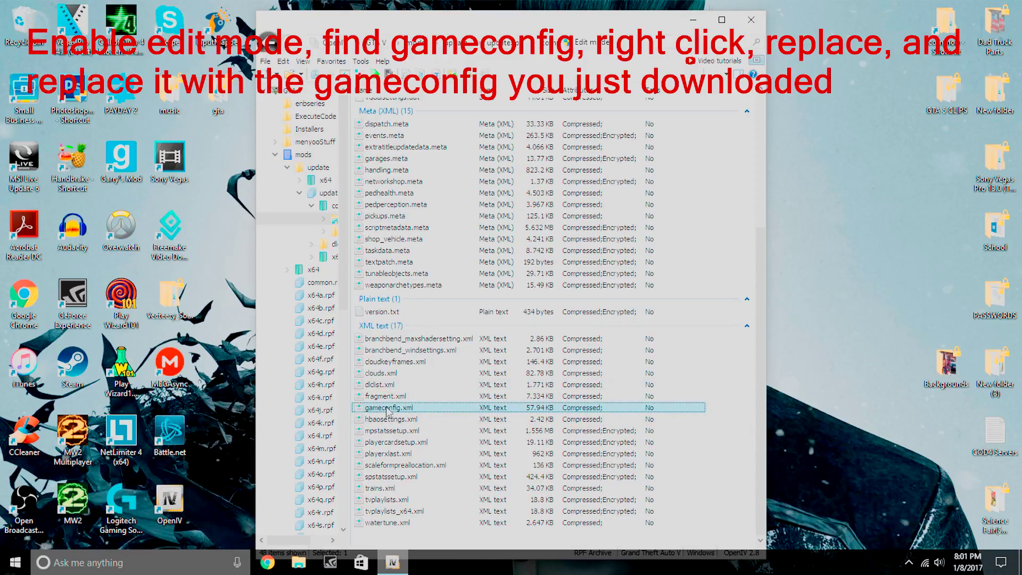
pyautogui.rightClick(387, 409)
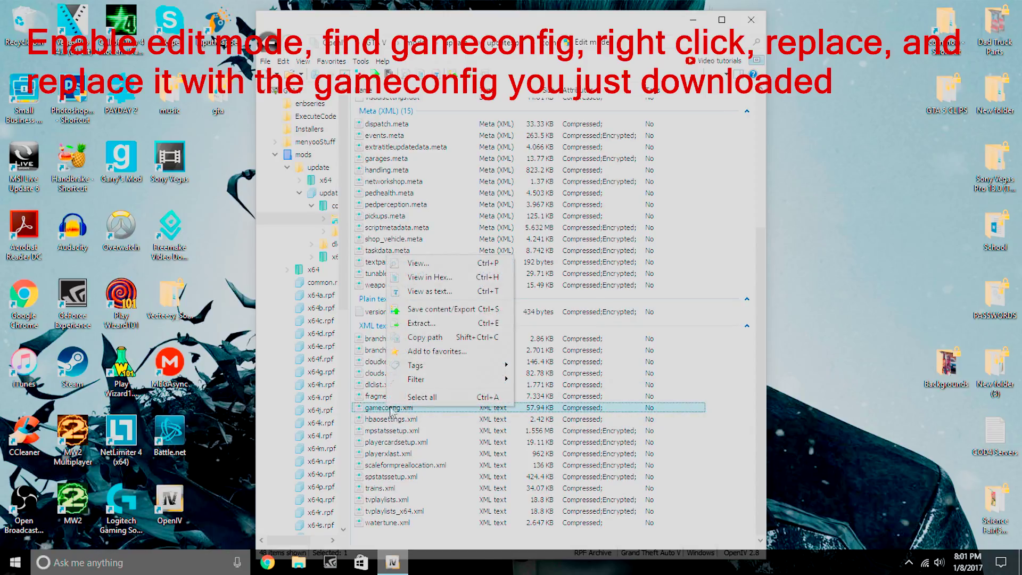
pyautogui.click(609, 60)
pyautogui.click(587, 42)
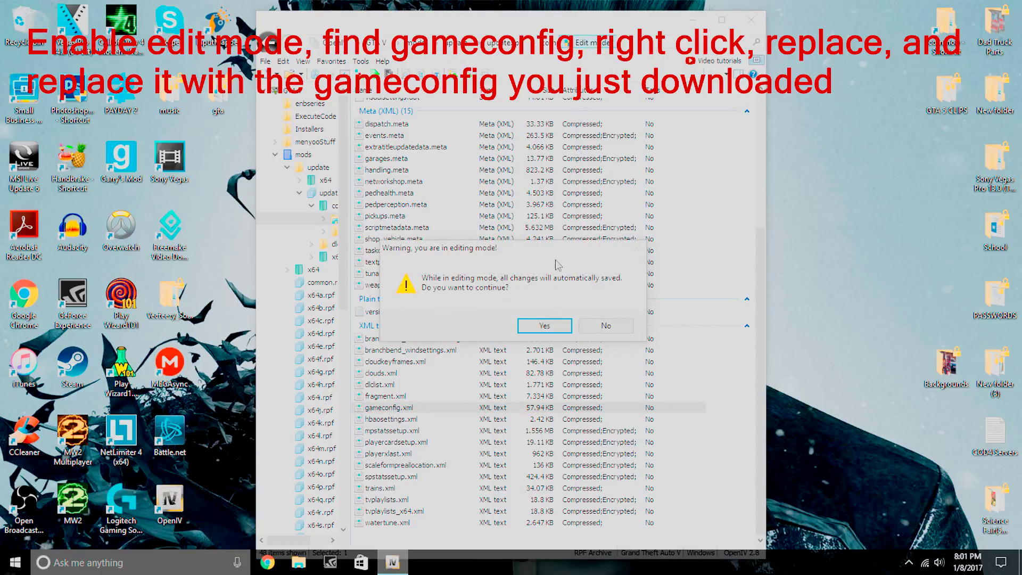
pyautogui.click(544, 326)
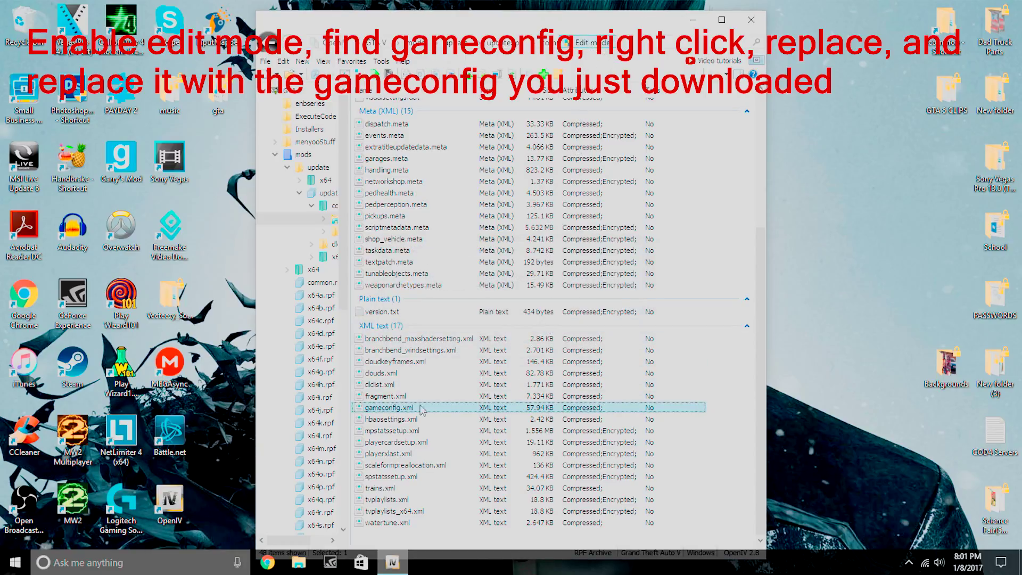
# - Replace gameconfig.xml in the data folder with the downloaded gameconfig from the def9b4-gameconfig folder on the Desktop, and close OpenIV
pyautogui.rightClick(412, 410)
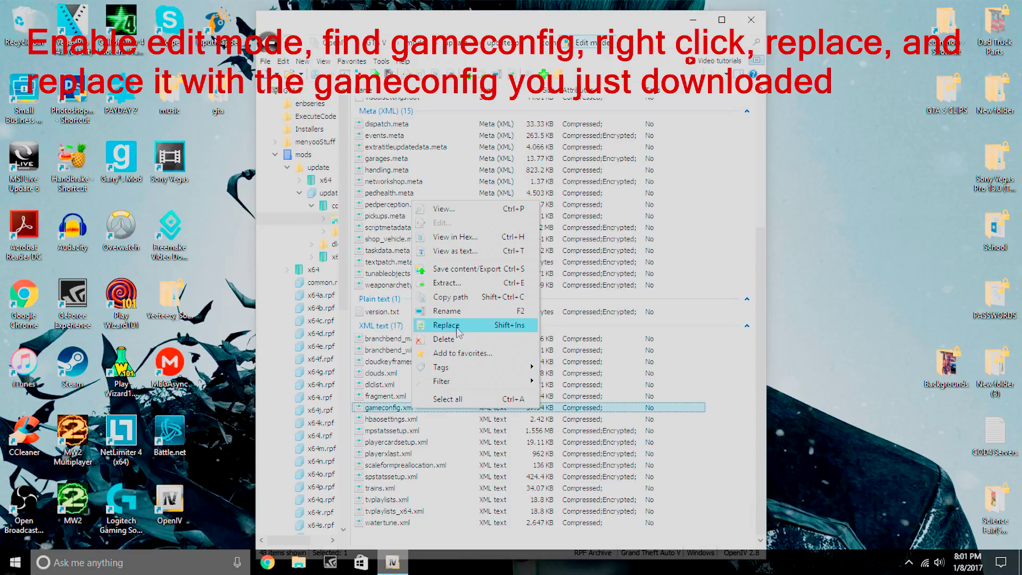
pyautogui.click(454, 326)
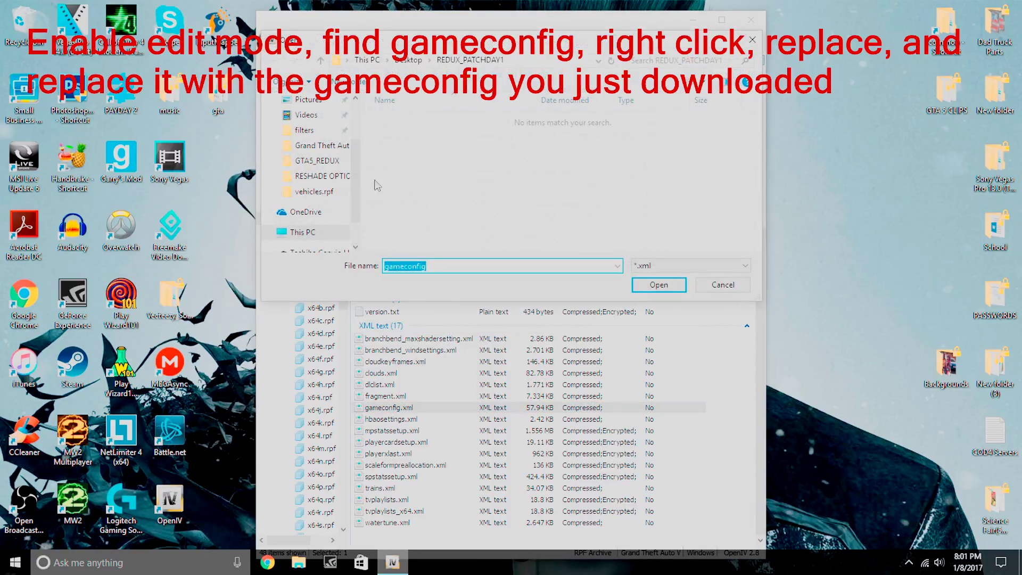
pyautogui.scroll(3, 319, 141)
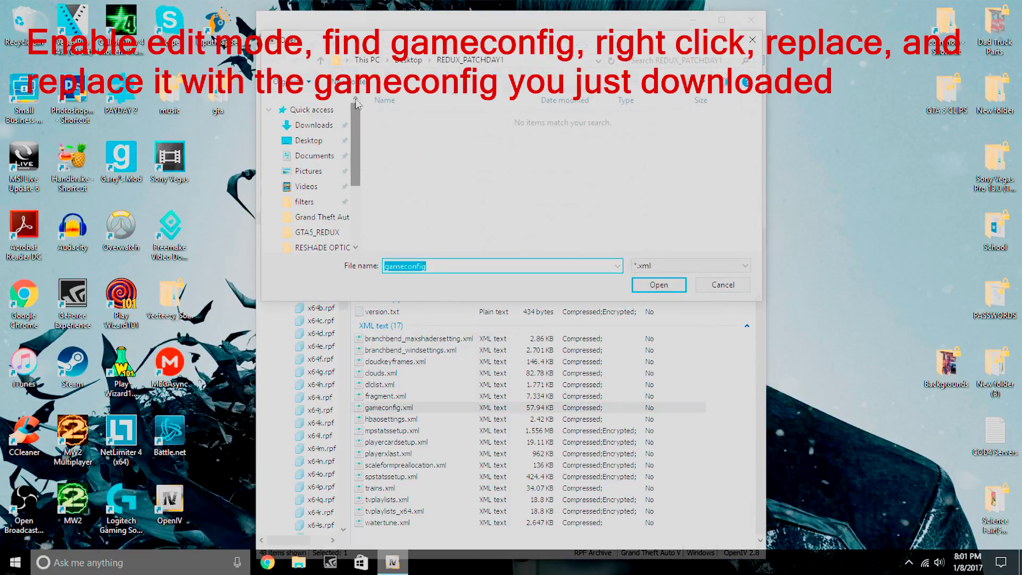
pyautogui.click(312, 140)
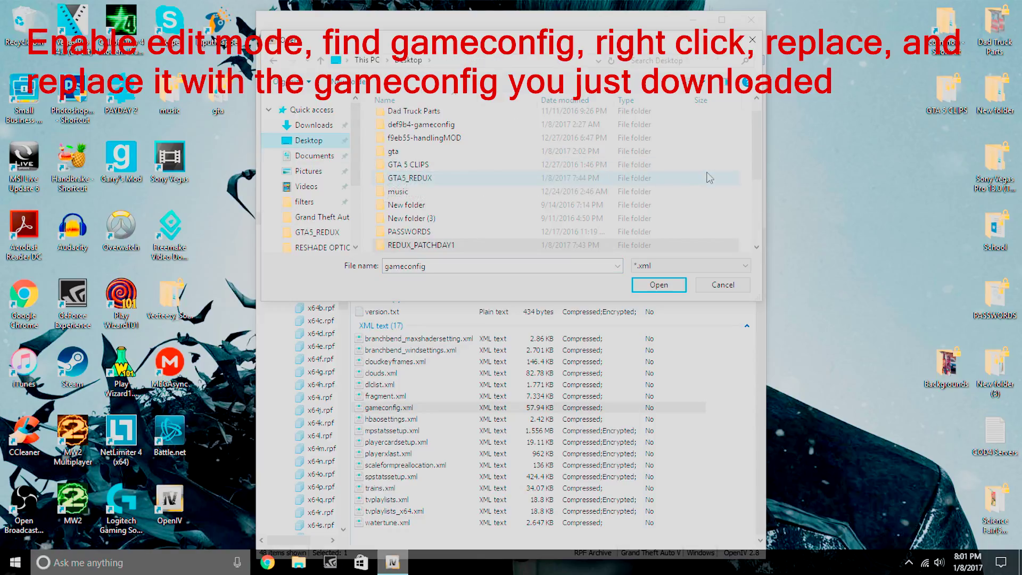
pyautogui.moveTo(760, 157); pyautogui.dragTo(761, 149)
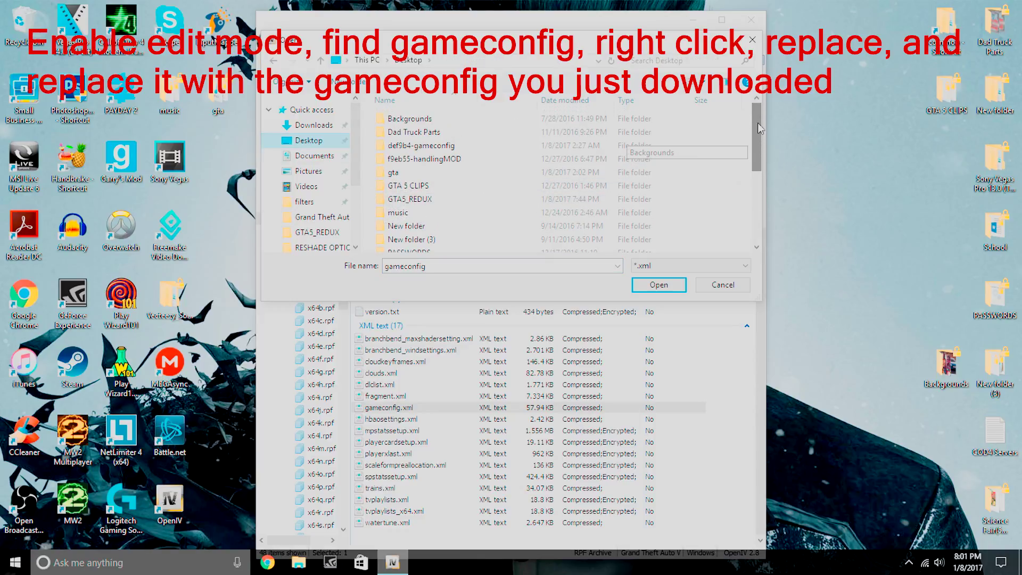
pyautogui.doubleClick(588, 146)
pyautogui.click(485, 119)
pyautogui.click(656, 285)
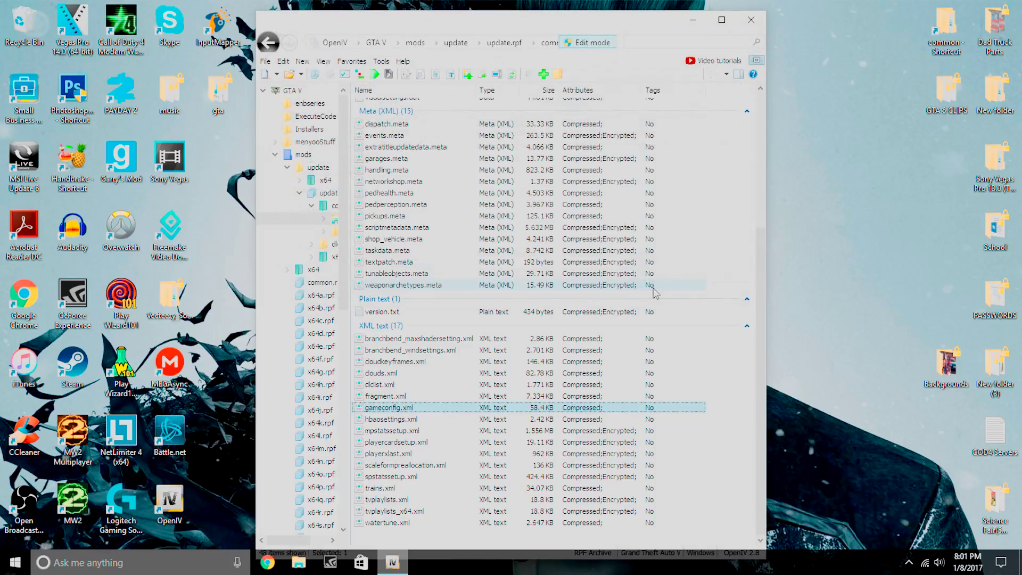
pyautogui.click(750, 22)
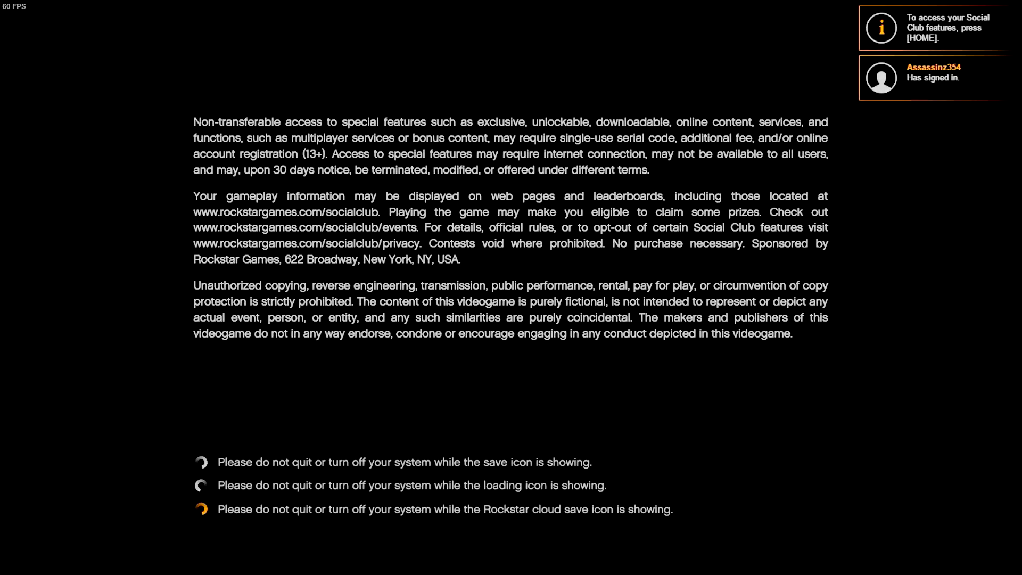
# - In Grand Theft Auto V, continue past the legal notice to load Story Mode
pyautogui.press('Return')
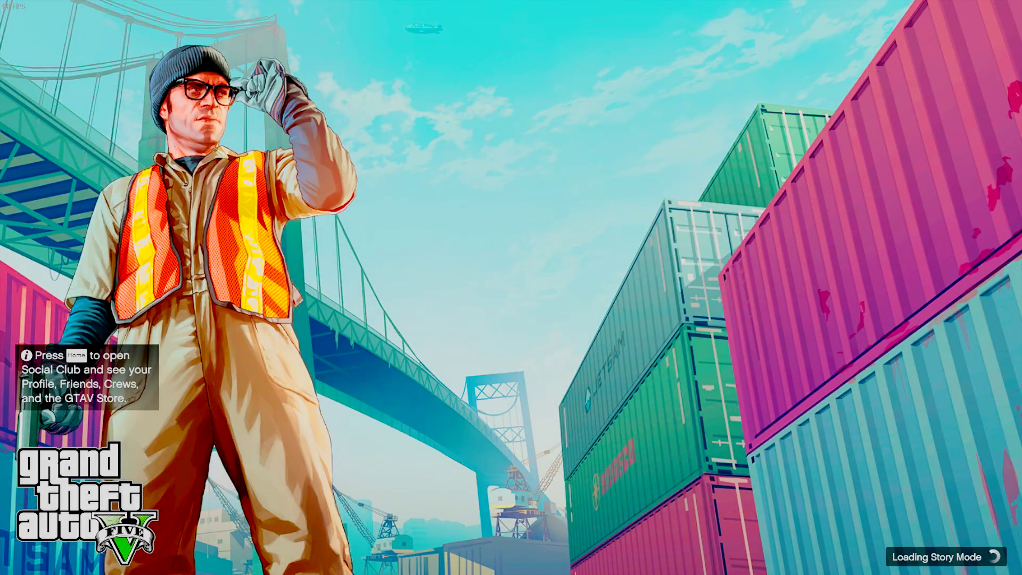